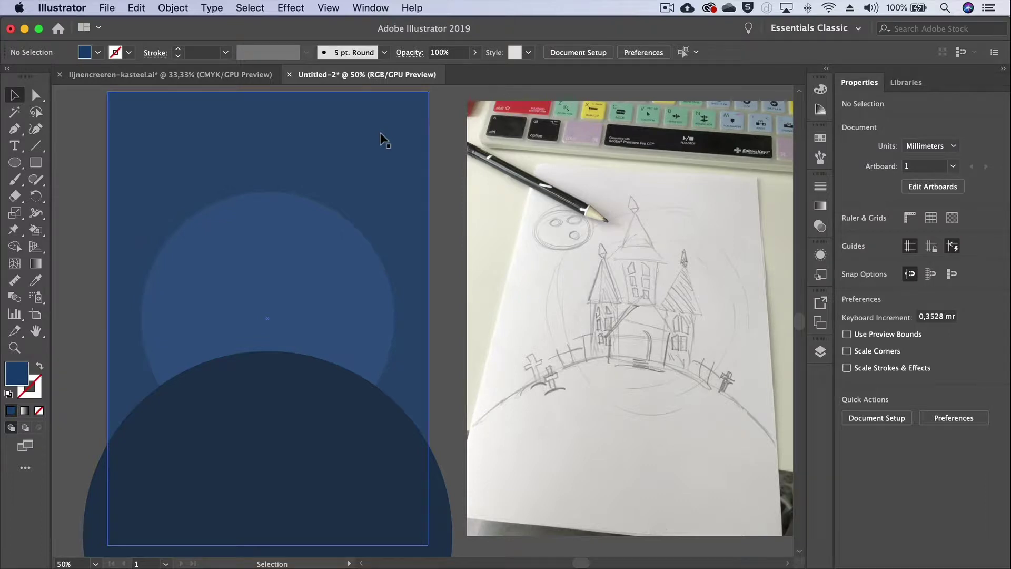
- Select the Rectangle Tool (M) from the toolbar after checking the Line Segment flyout
left_click(41, 147)
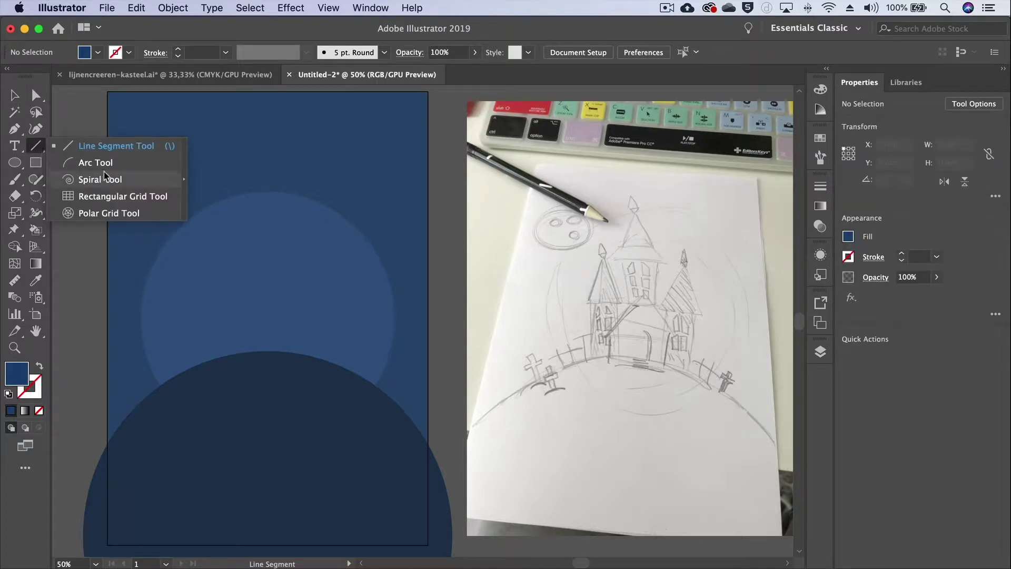
left_click(36, 149)
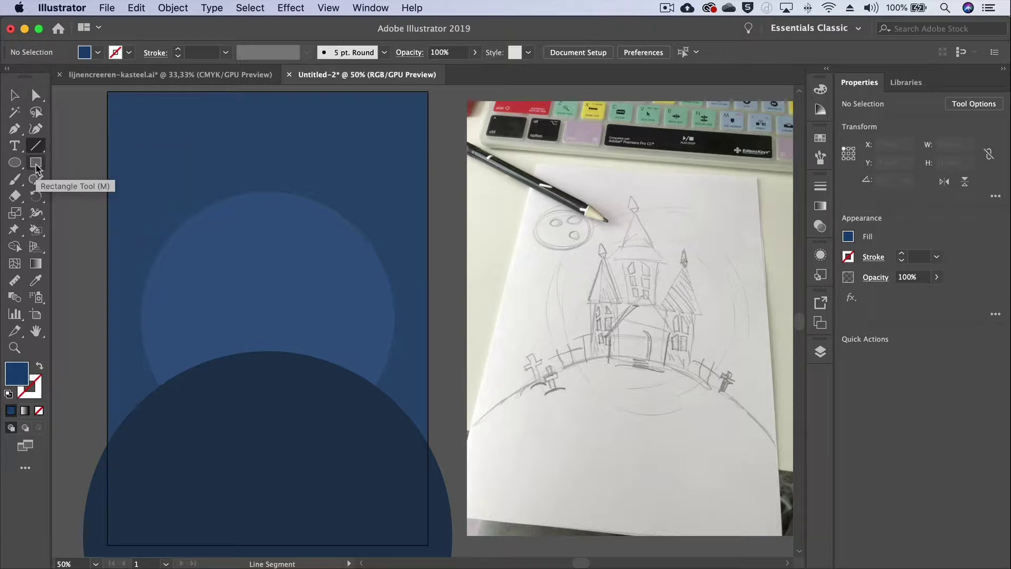
left_click(35, 164)
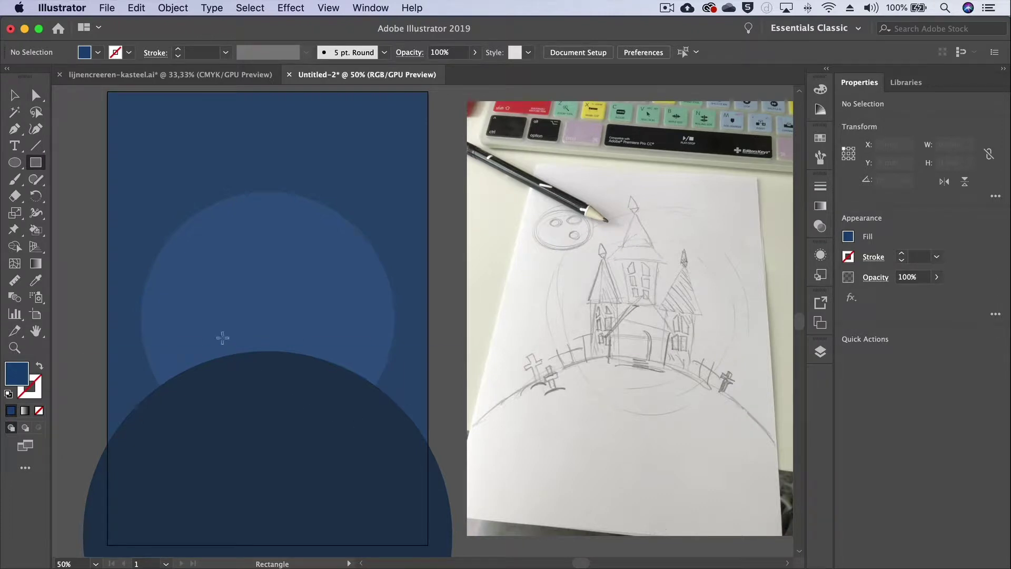
- Draw a rectangle over the hilltop and give it the hill's dark navy fill with the Eyedropper
mouse_move(217, 335)
left_mouse_down()
mouse_move(325, 402)
mouse_move(316, 394)
left_mouse_up()
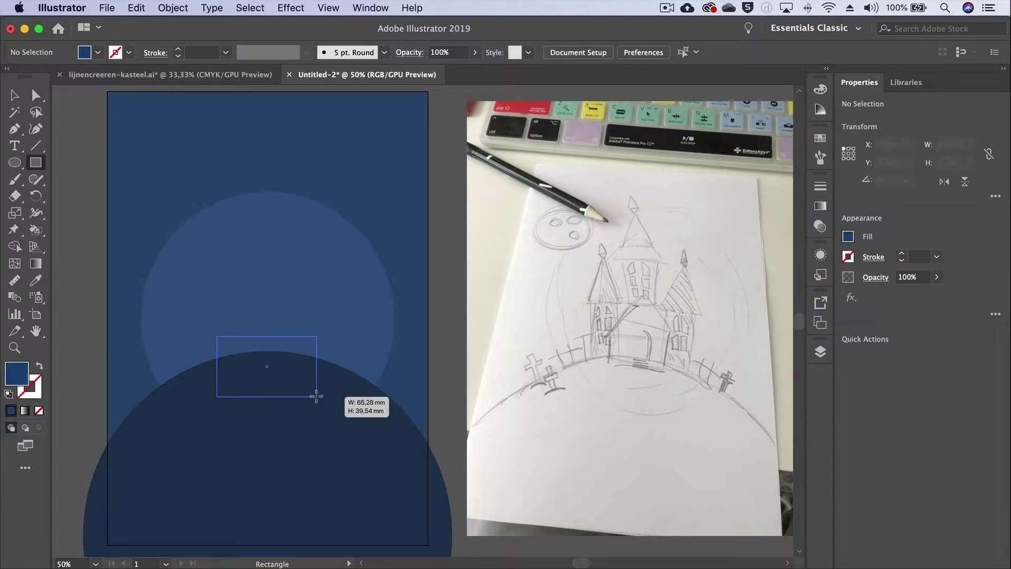
left_click_drag(316, 393, 316, 394)
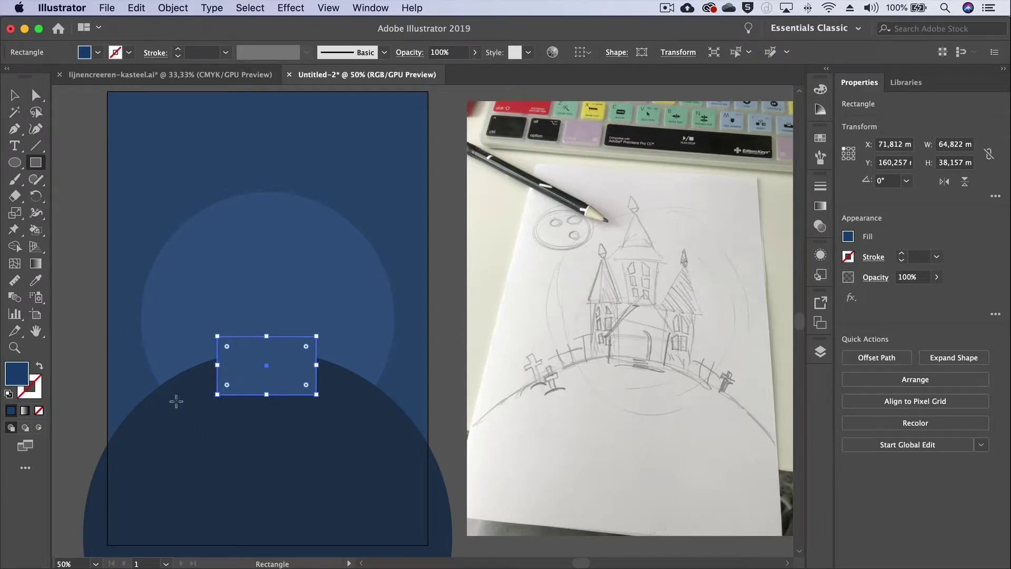
left_click(40, 283)
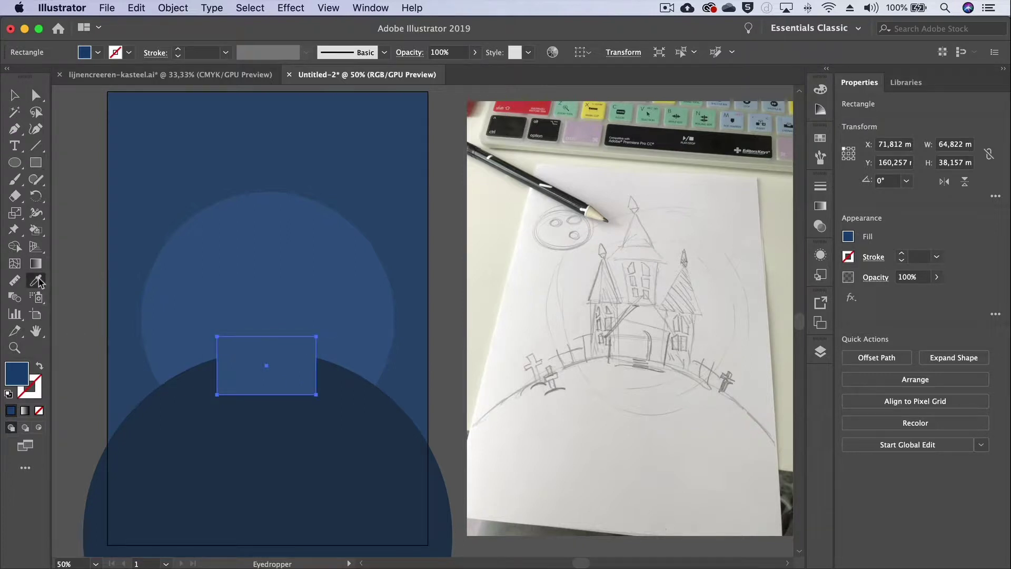
left_click(244, 465)
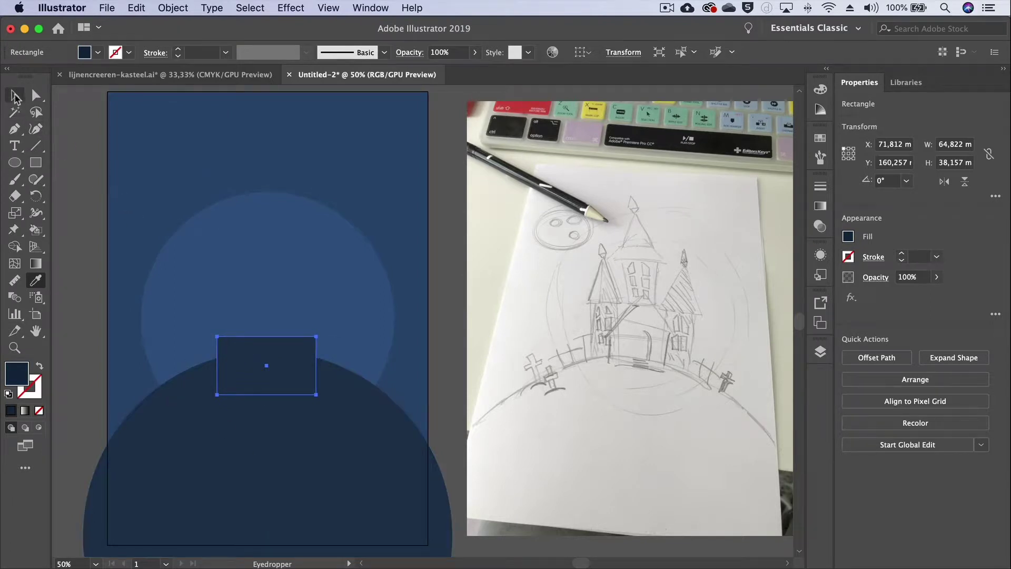
- Raise the navy rectangle so it sits on the hilltop as the castle body
left_click(15, 99)
left_click(85, 274)
left_click_drag(271, 381, 269, 369)
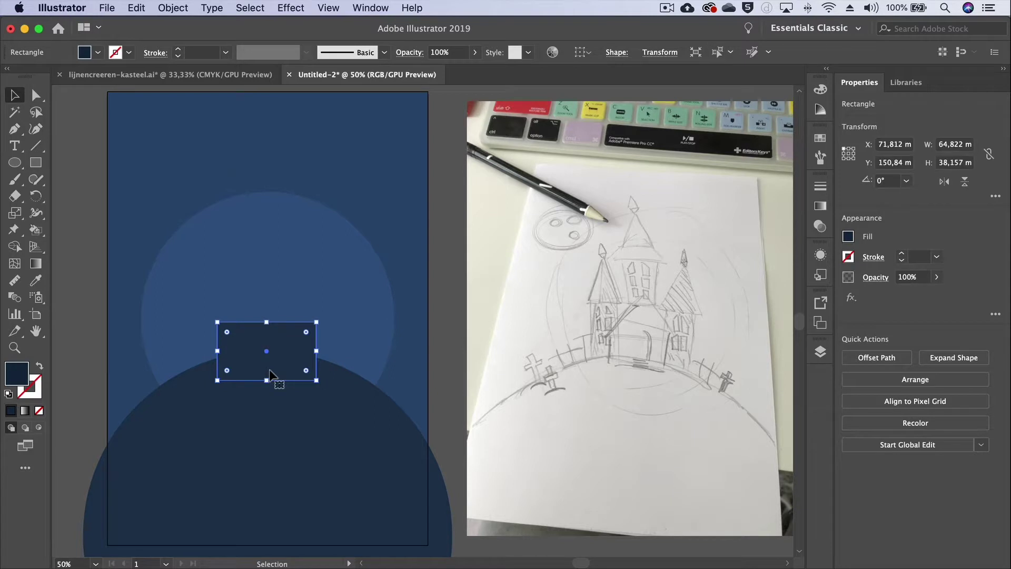
left_click(70, 345)
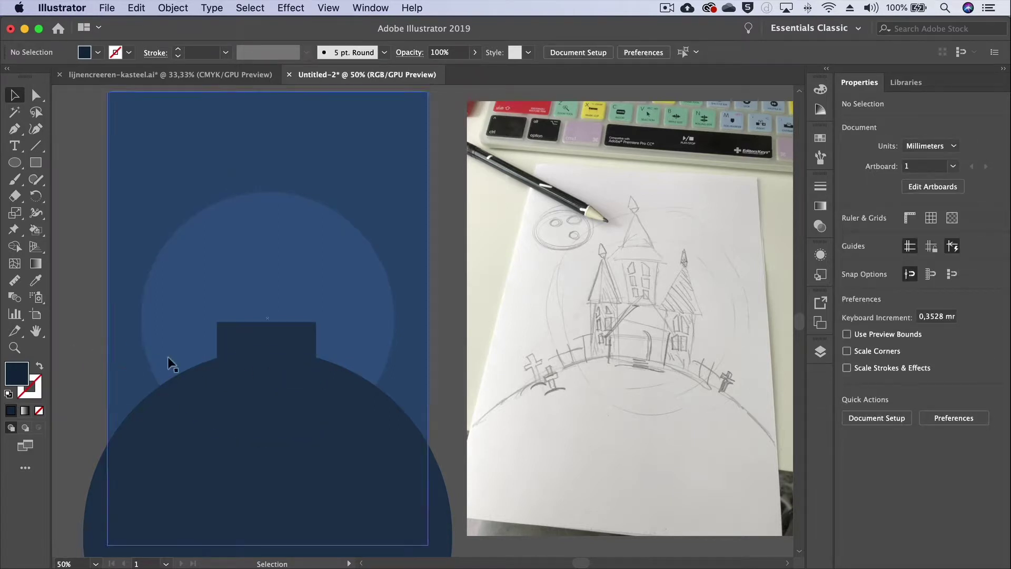
- Draw a three-point star triangle, move it onto the rectangle and flatten it into a roof
left_click(17, 165)
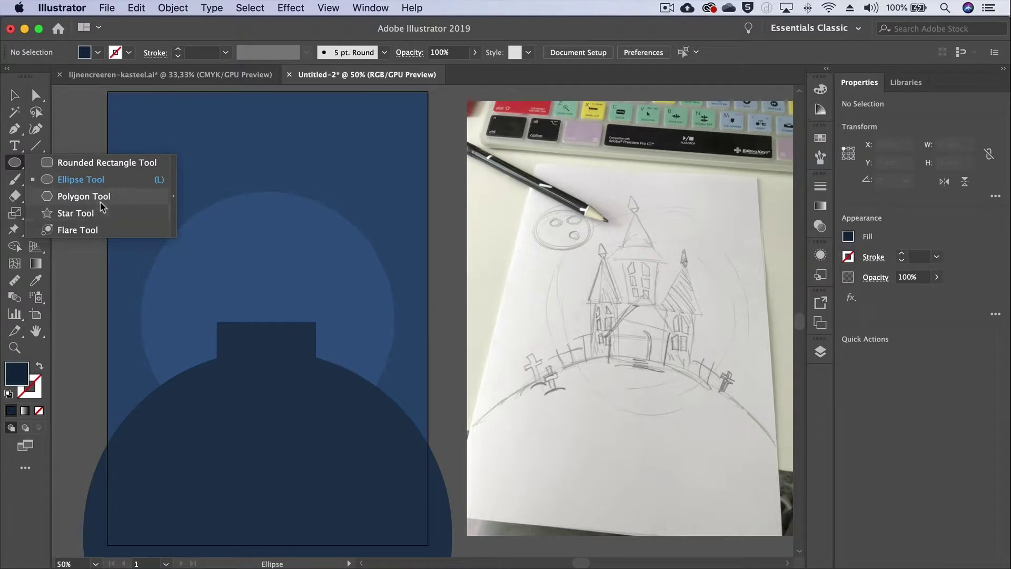
left_click(103, 215)
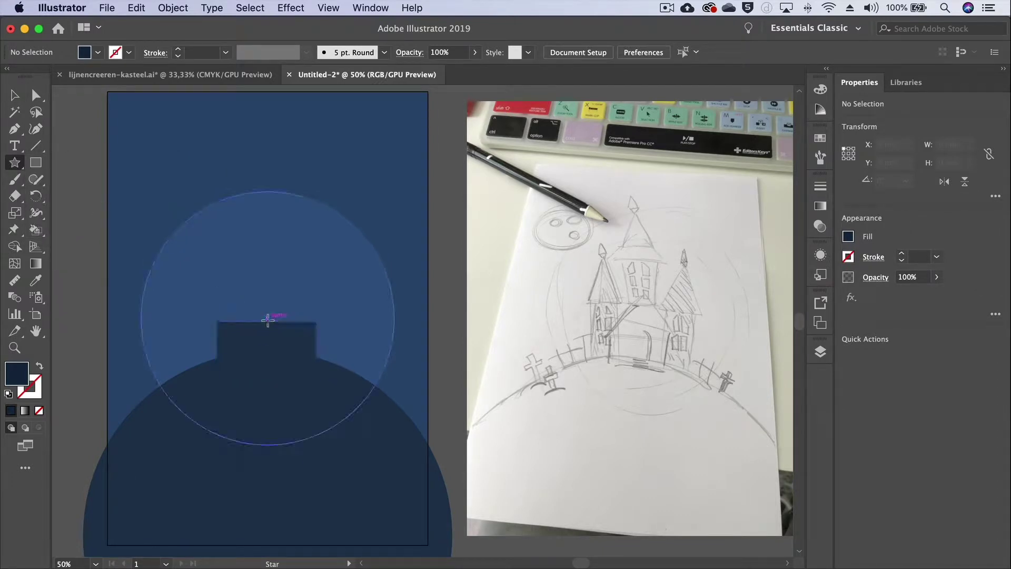
left_click_drag(268, 322, 335, 351)
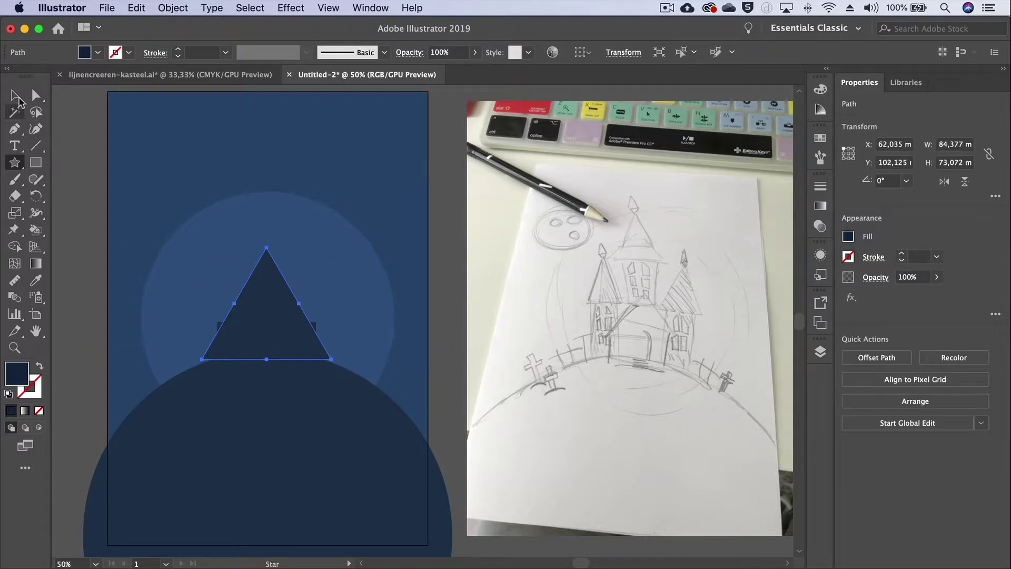
key("v")
left_click_drag(243, 320, 245, 292)
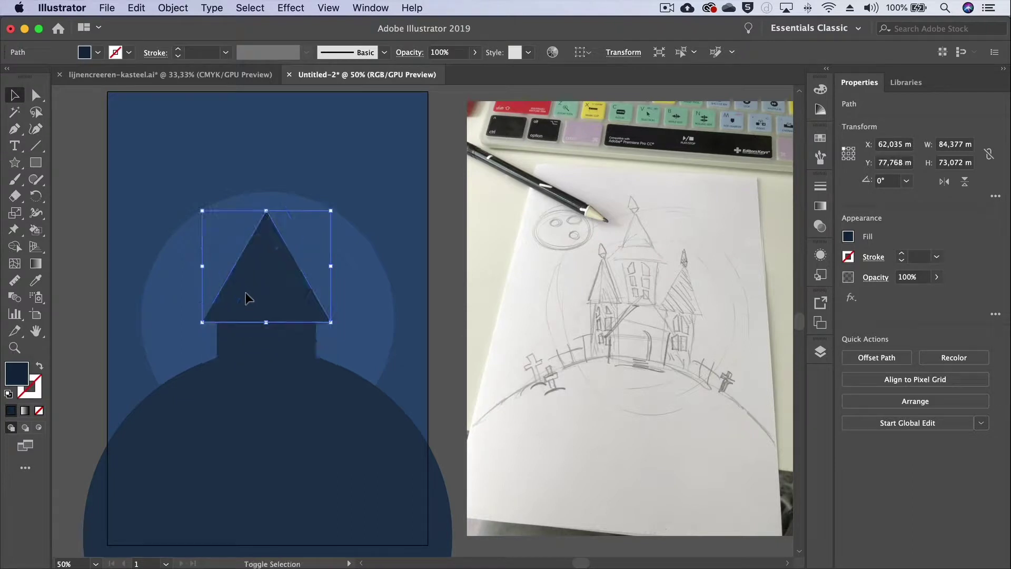
left_click_drag(266, 211, 267, 248)
- Alt-drag a copy of the castle rectangle above the roof and narrow it into a tower
left_click(255, 335)
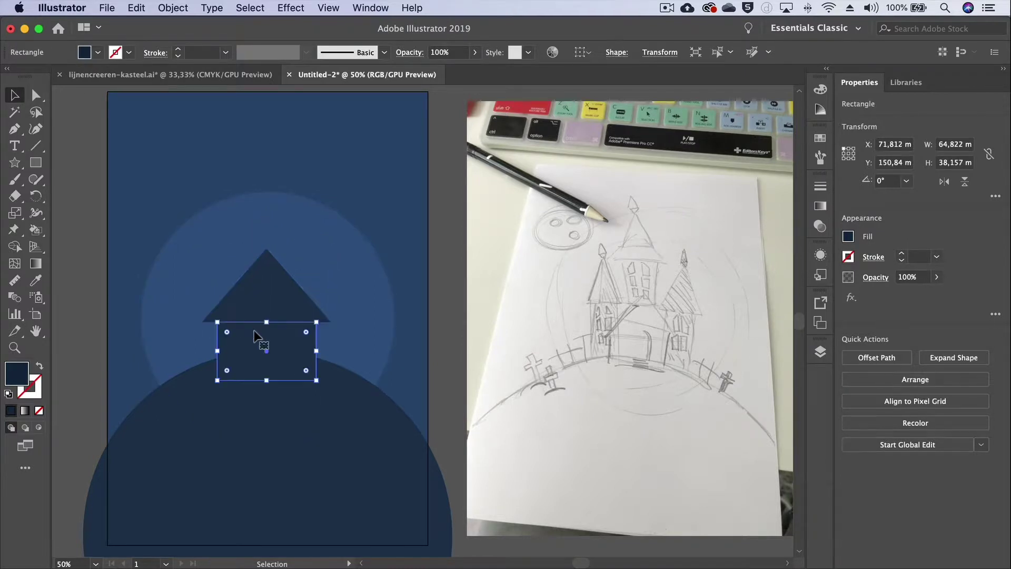
mouse_move(245, 335)
left_mouse_down()
mouse_move(237, 231)
mouse_move(237, 252)
left_mouse_up()
left_click_drag(317, 252, 295, 251)
- Copy the roof triangle above the tower and stretch it taller and slimmer into a spire
left_click(290, 305)
left_click_drag(289, 310, 288, 196)
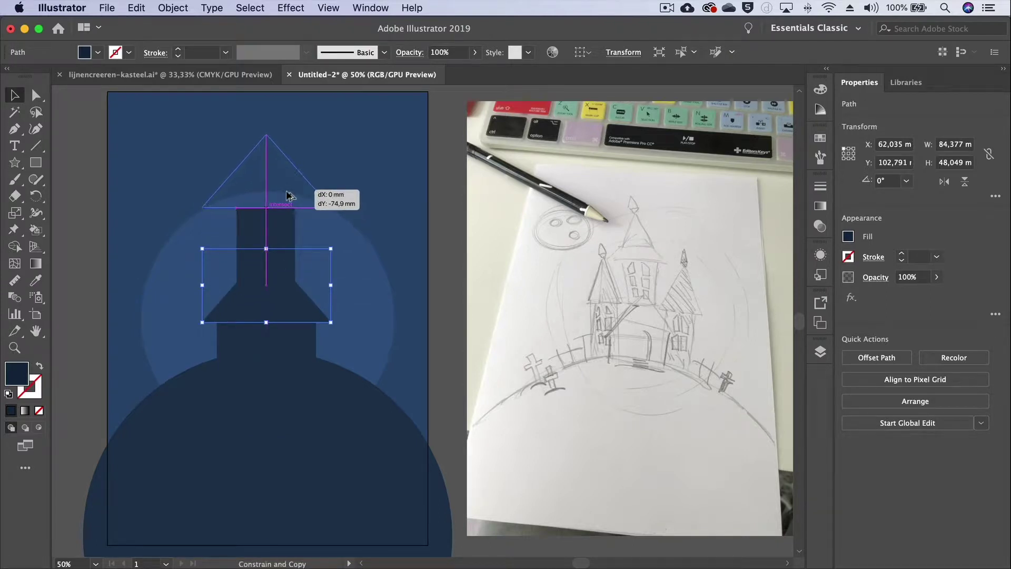
left_click_drag(288, 196, 266, 171)
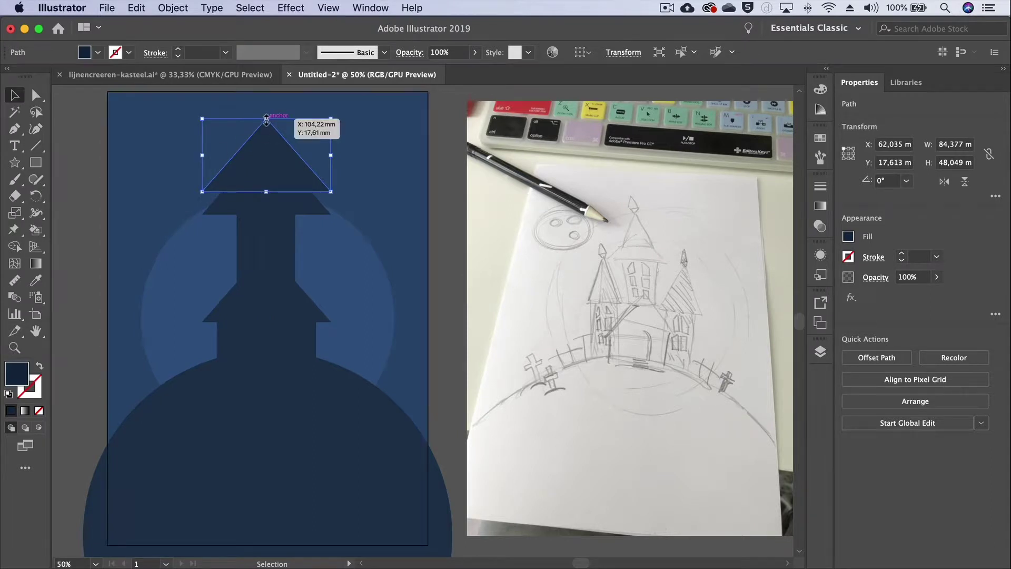
left_click_drag(266, 118, 266, 100)
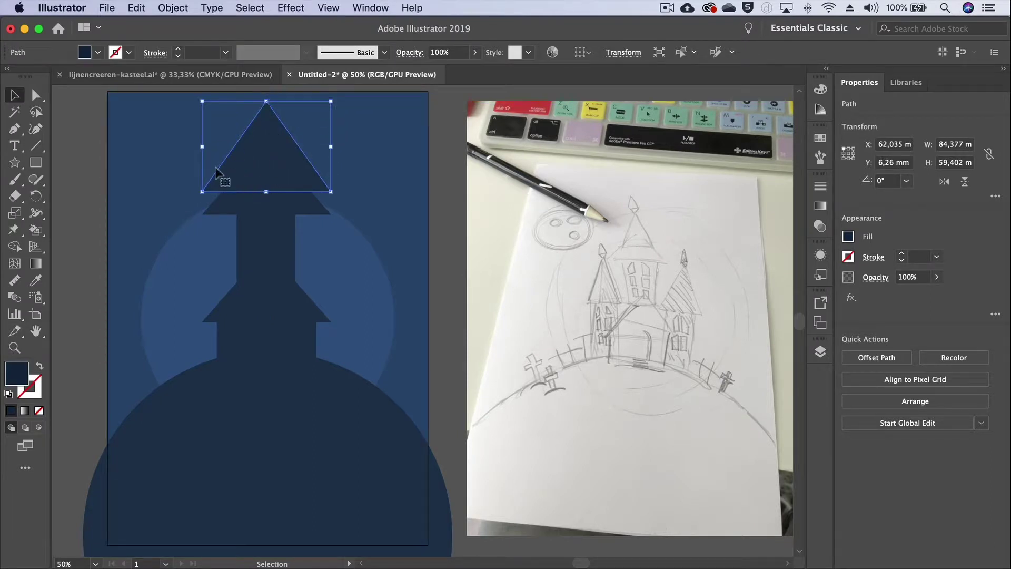
left_click_drag(203, 147, 224, 150)
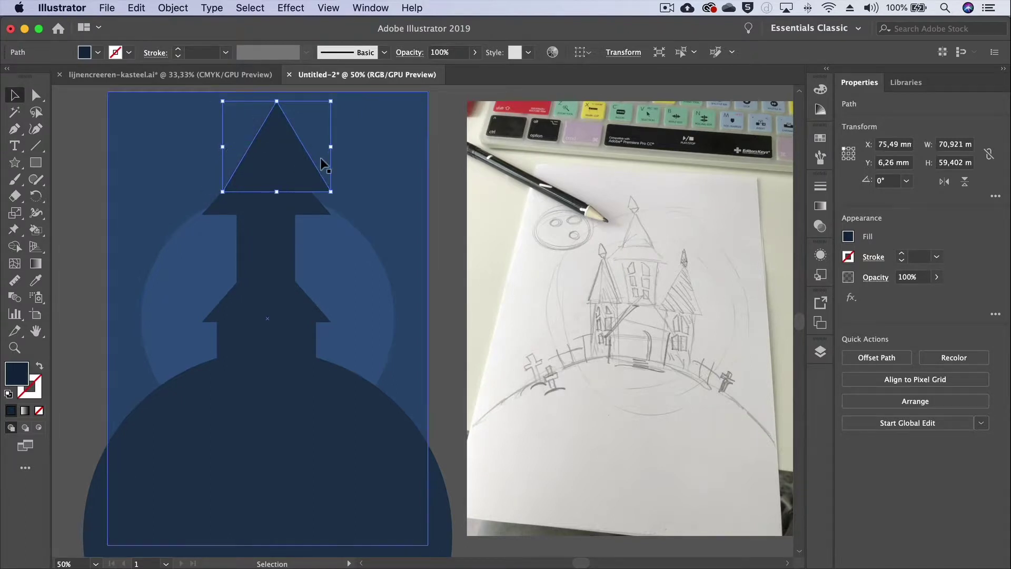
left_click_drag(331, 146, 311, 147)
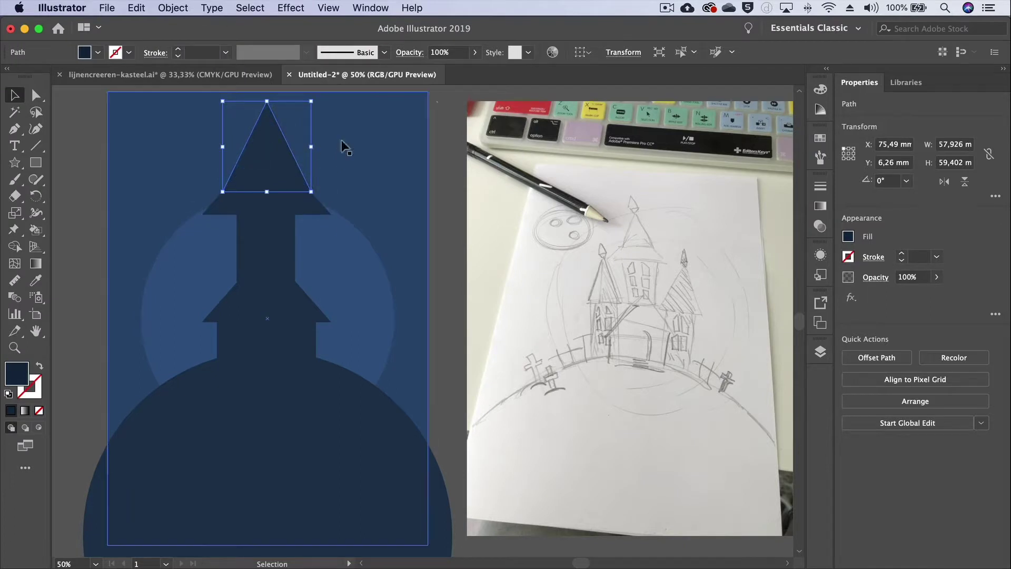
left_click(445, 125)
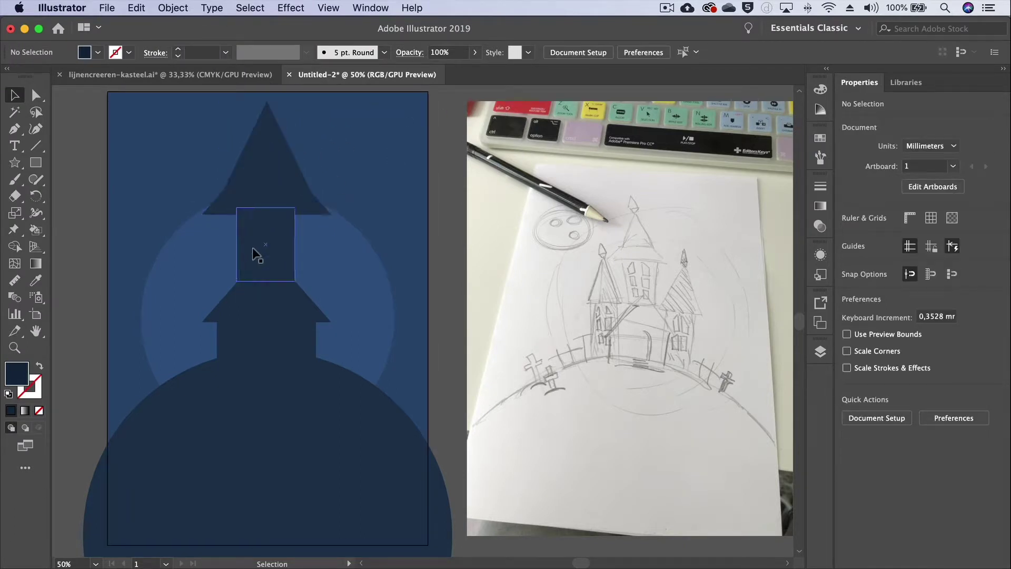
- Scale both spire triangles down to about 55 × 48.5 mm and lower them onto the tower
left_click(258, 203)
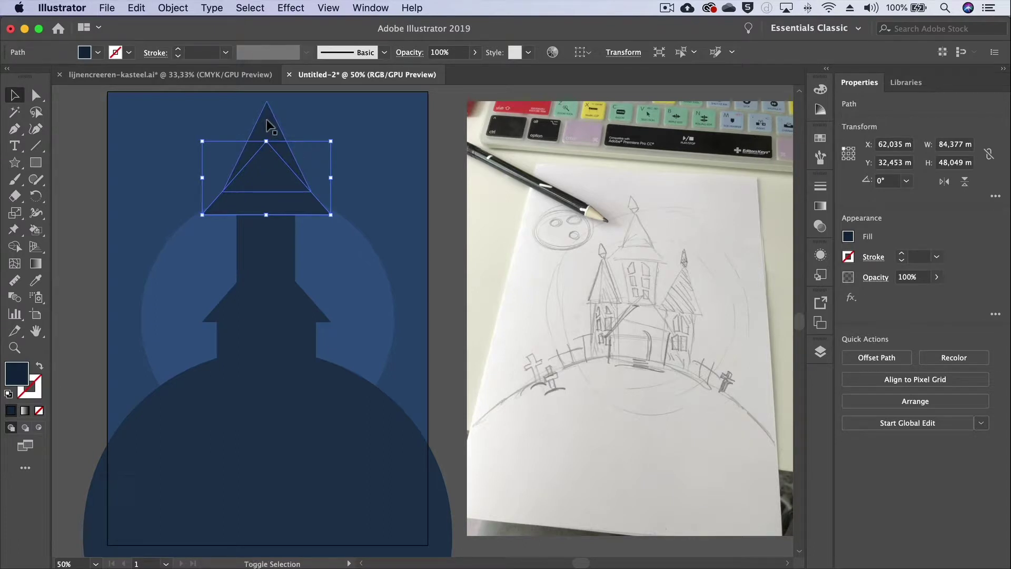
left_click(266, 118, "shift")
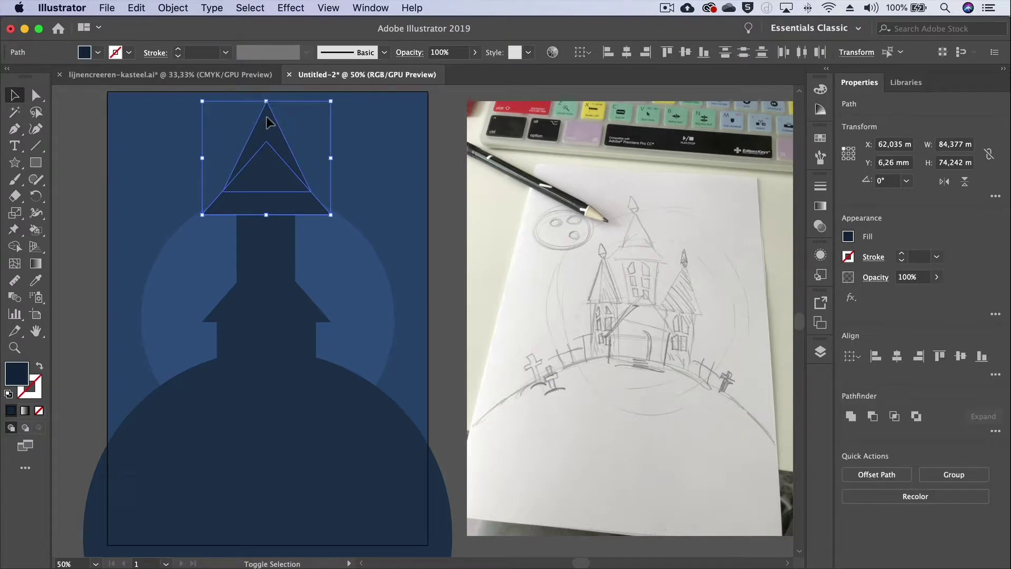
left_click_drag(331, 101, 309, 124)
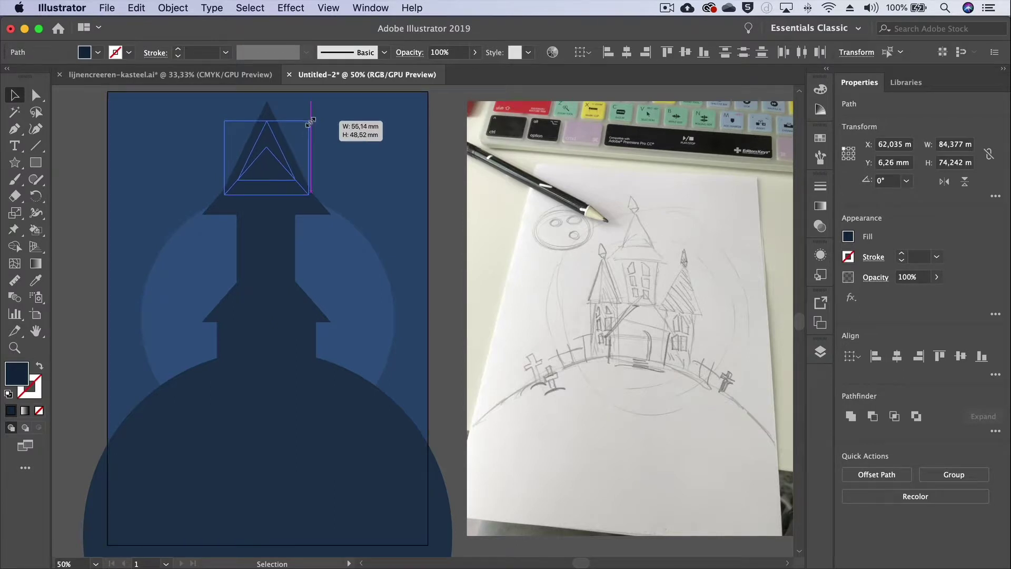
left_click_drag(309, 123, 309, 121)
left_click(14, 97)
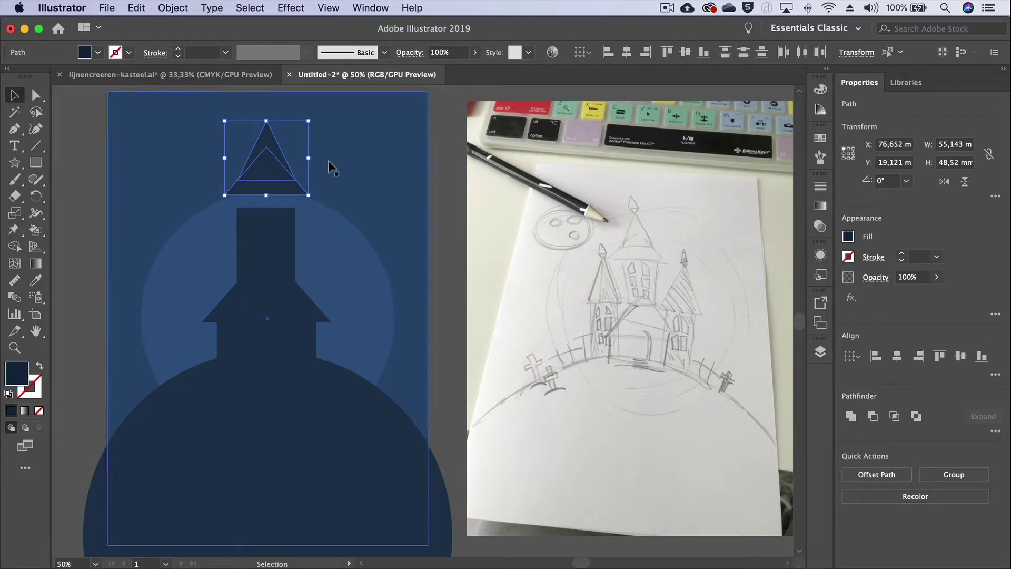
left_click_drag(271, 164, 270, 182)
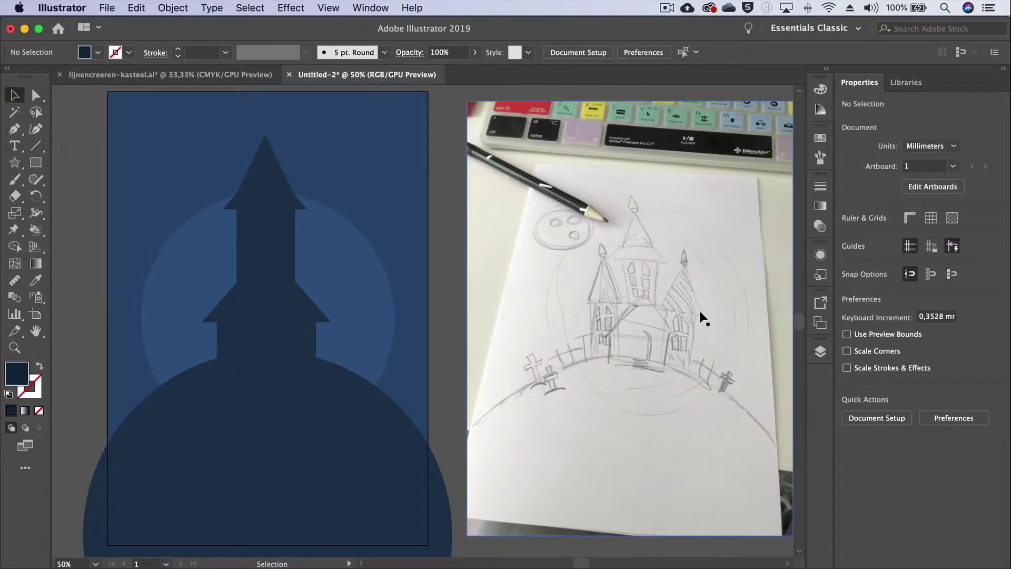
- Alt-drag a copy of the tower and spire down to the left as a side tower
left_click(261, 231)
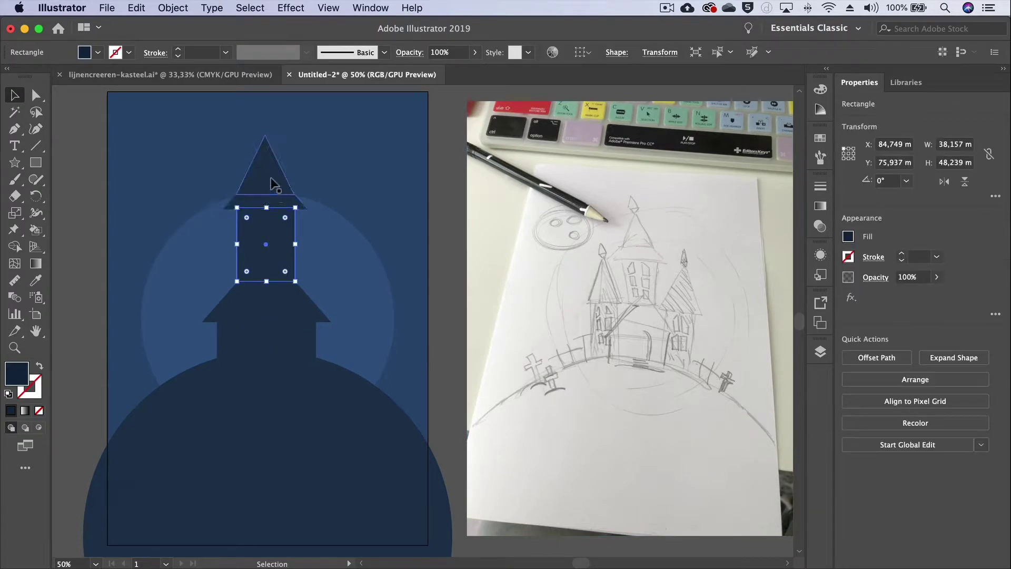
left_click(272, 181, "shift")
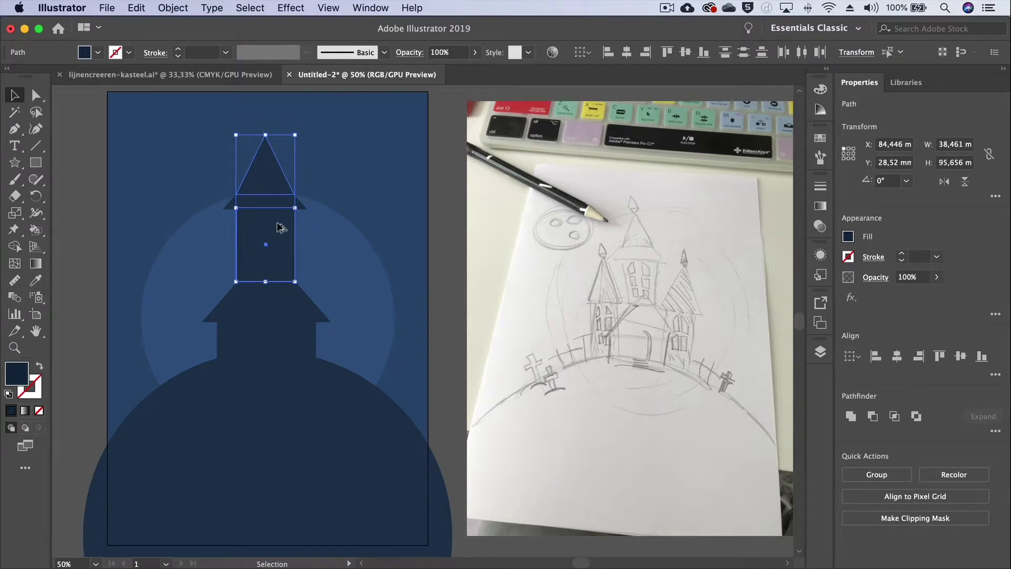
mouse_move(277, 223)
left_mouse_down()
mouse_move(225, 269)
mouse_move(219, 309)
left_mouse_up()
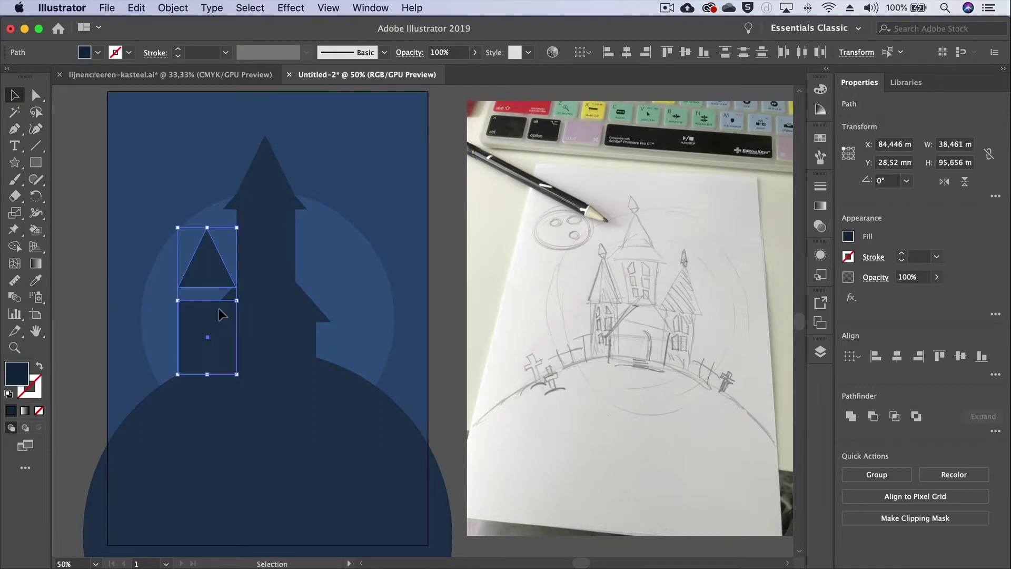
left_click(61, 245)
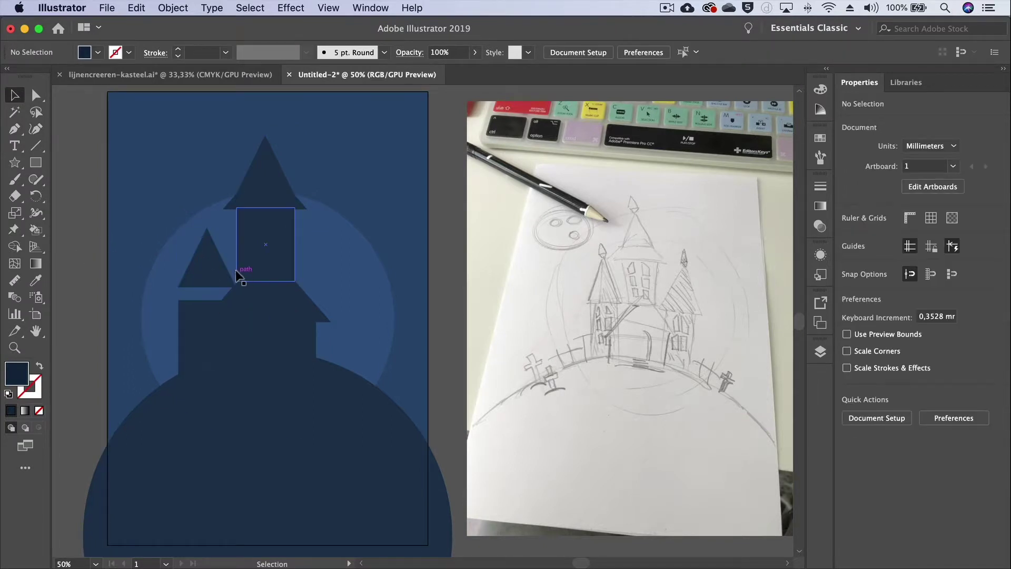
- Widen the side tower's roof, centre it horizontally on its body, and nudge both right
left_click(210, 287)
left_click_drag(207, 287, 207, 301)
left_click_drag(178, 264, 158, 264)
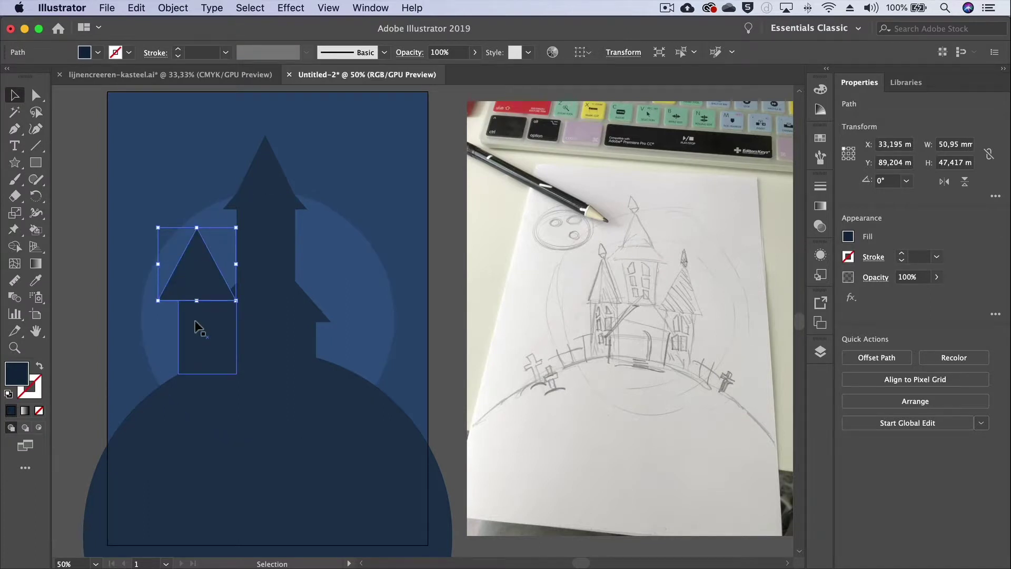
left_click(196, 322, "shift")
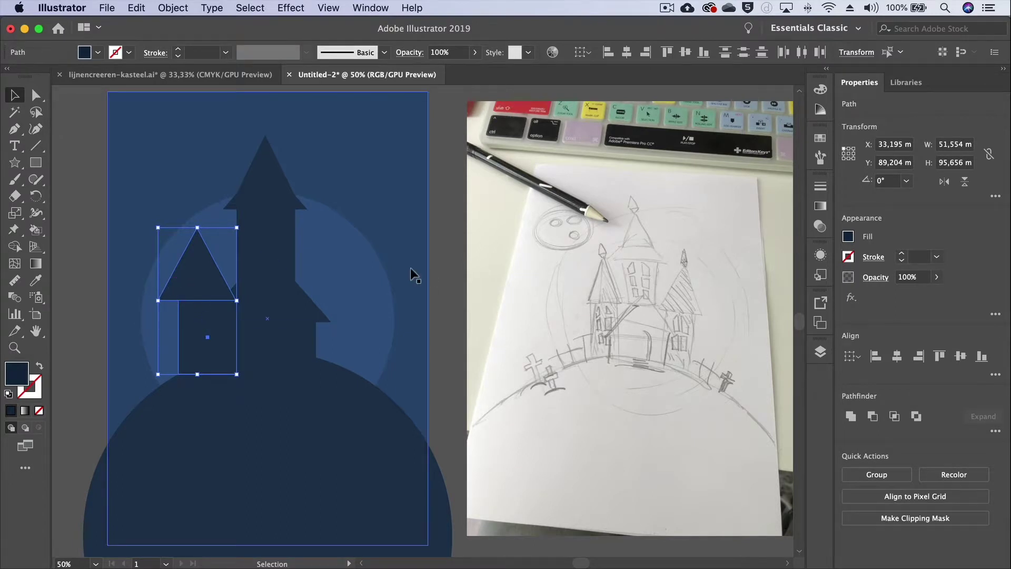
left_click(897, 356)
left_click_drag(207, 340, 215, 339)
key("super+shift+a")
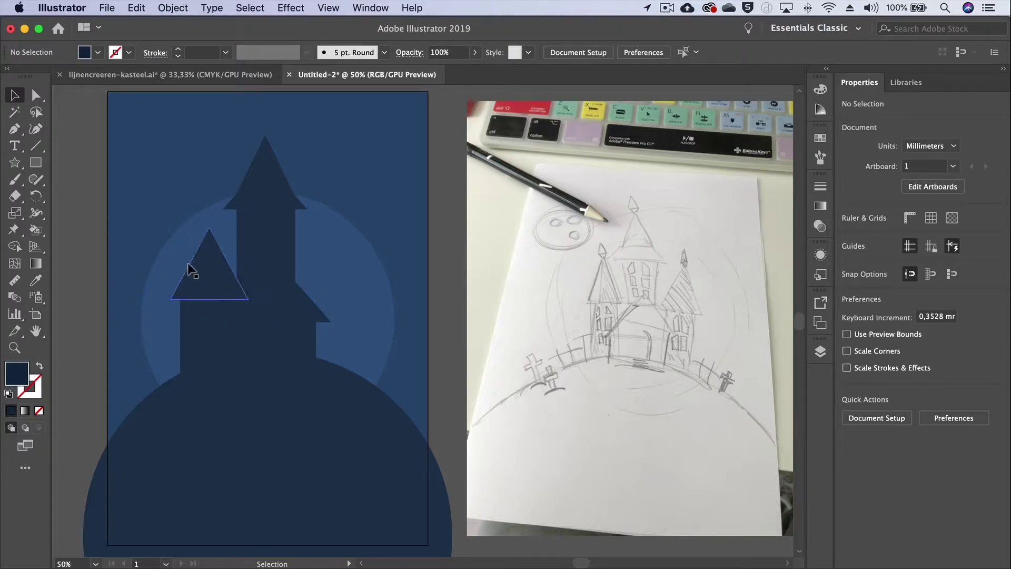
- Zoom in on the main tower and draw a small window pane filled orange from Swatches
left_click(15, 348)
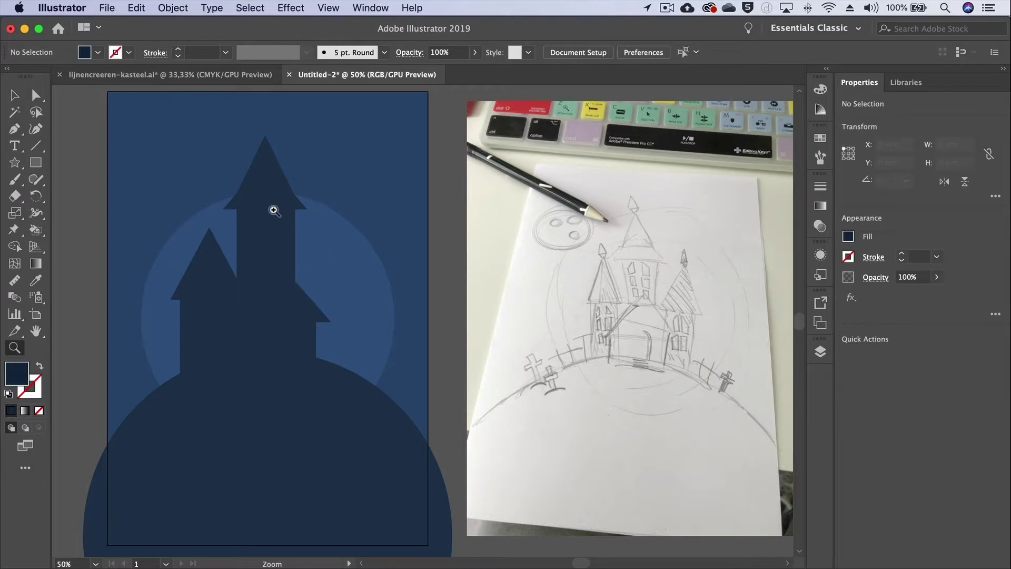
left_click(211, 319)
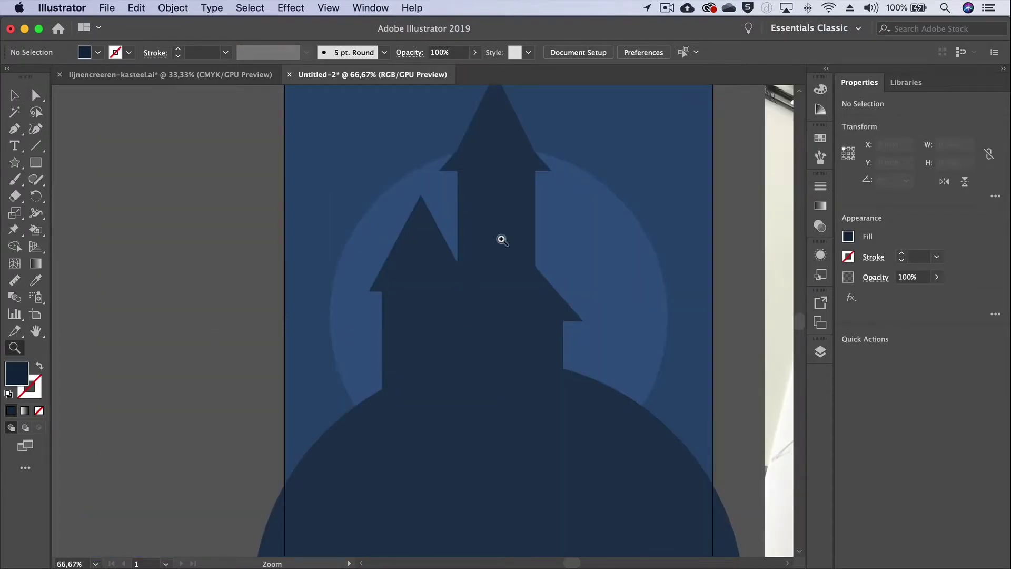
left_click(503, 240)
left_click(36, 162)
left_click_drag(416, 224, 443, 264)
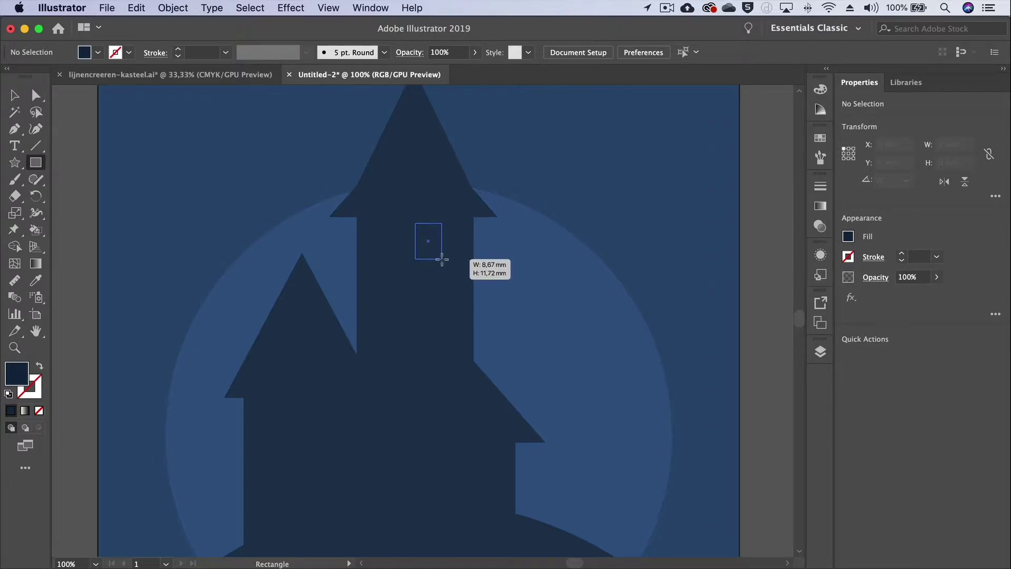
left_click_drag(443, 264, 442, 260)
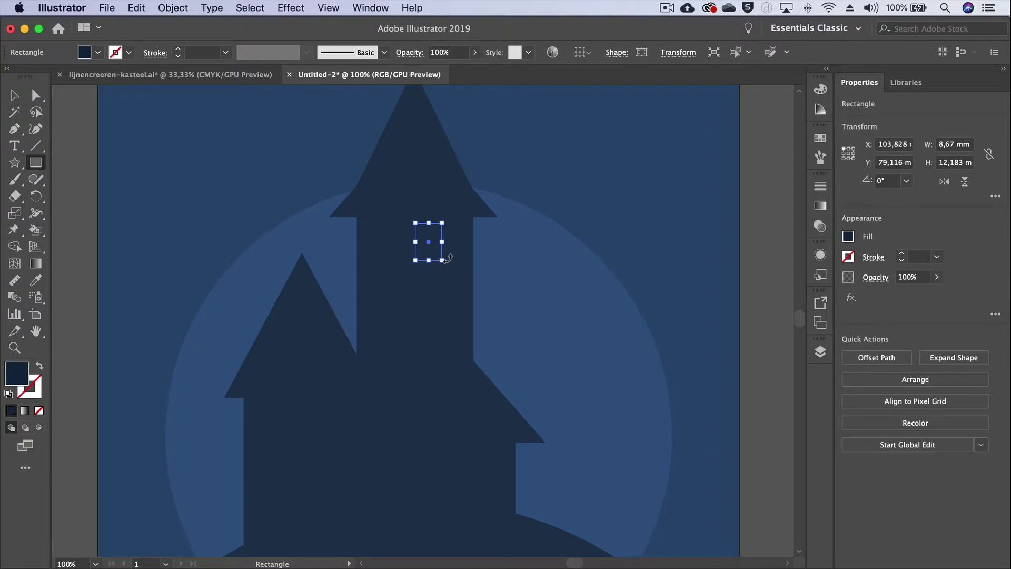
left_click(849, 237)
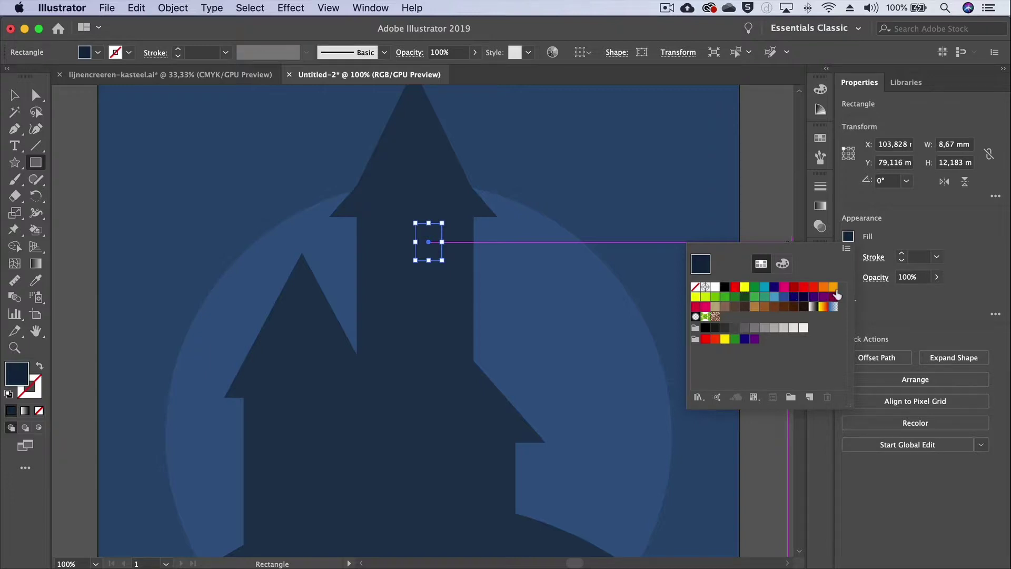
left_click(833, 288)
key("Escape")
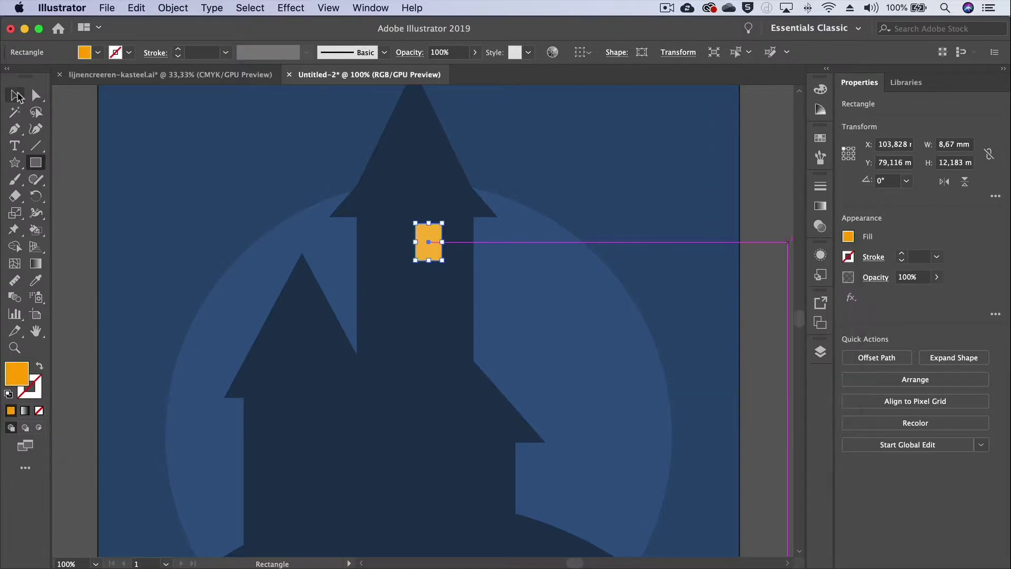
left_click(14, 94)
left_click(84, 150)
- Alt-drag copies into a column of three orange panes, then duplicate the column leftward
left_click(433, 250)
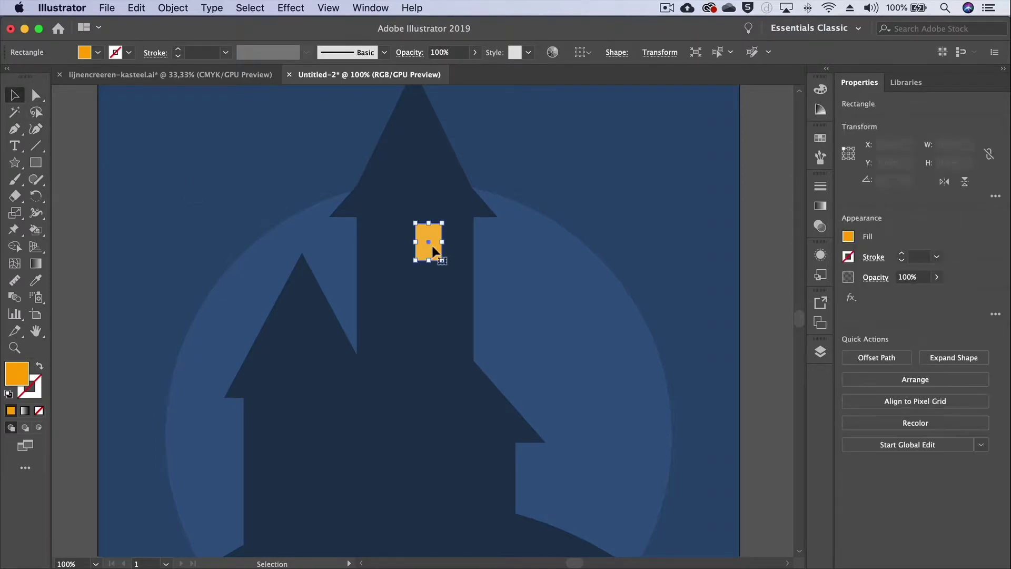
left_click_drag(434, 247, 437, 291)
left_click(440, 308)
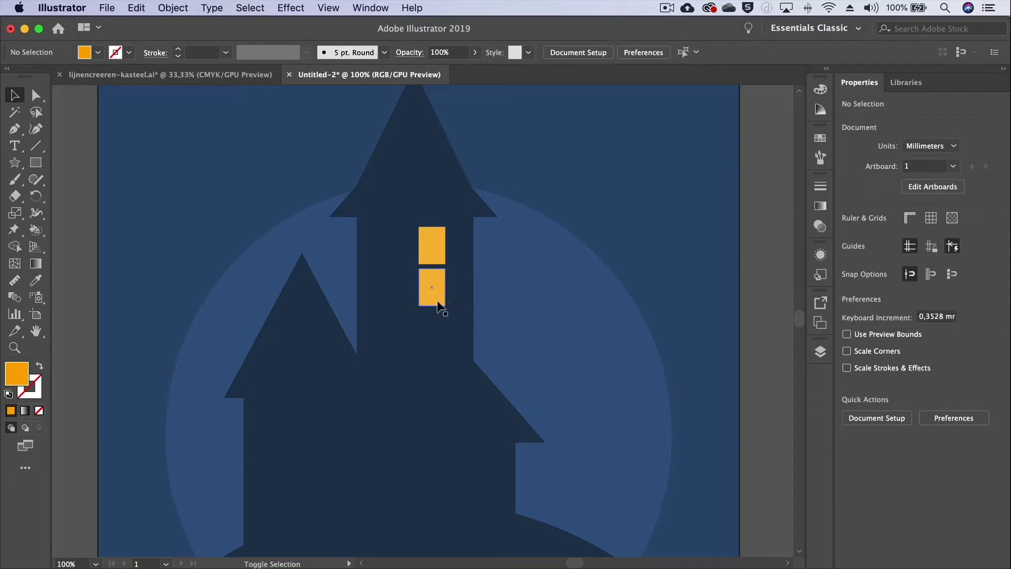
left_click(438, 301)
left_click_drag(437, 302, 437, 342)
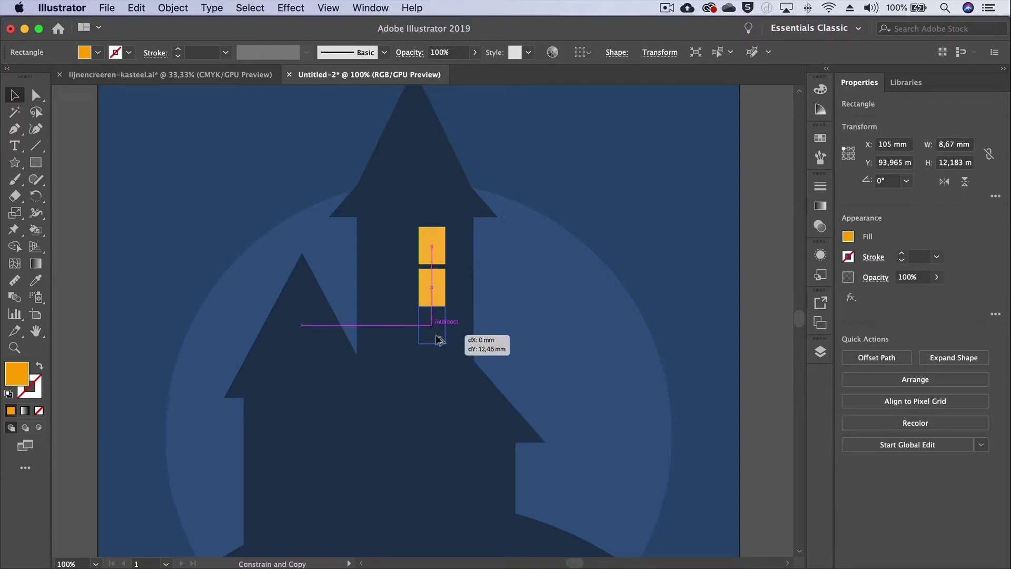
left_click(435, 292, "shift")
left_click(432, 258, "shift")
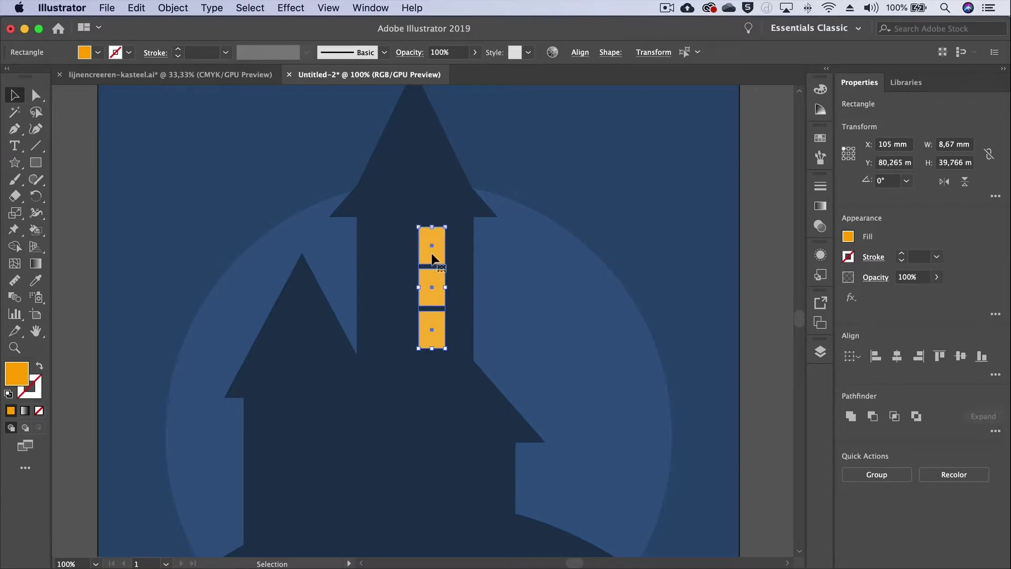
left_click_drag(432, 252, 399, 252)
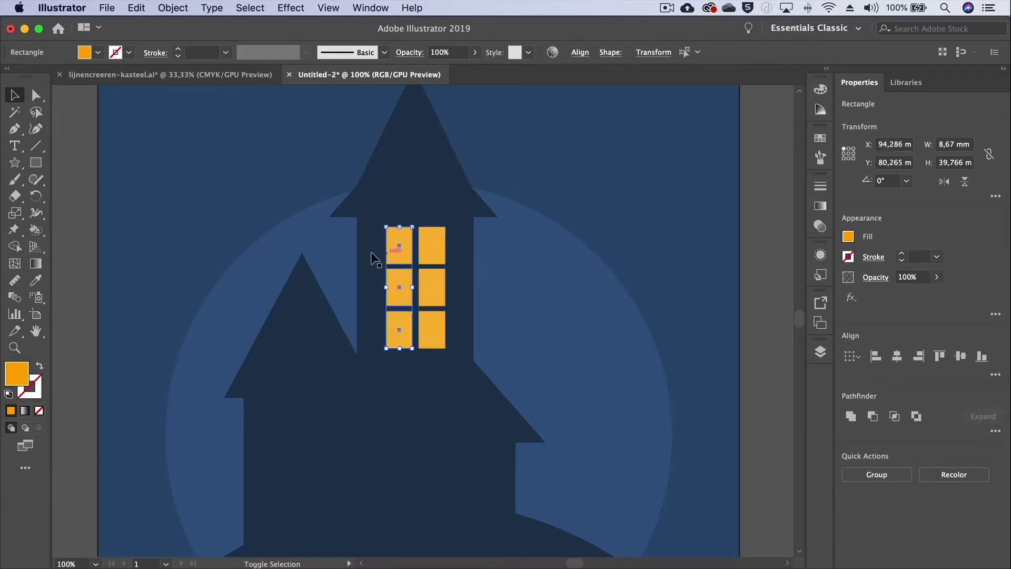
left_click(76, 248)
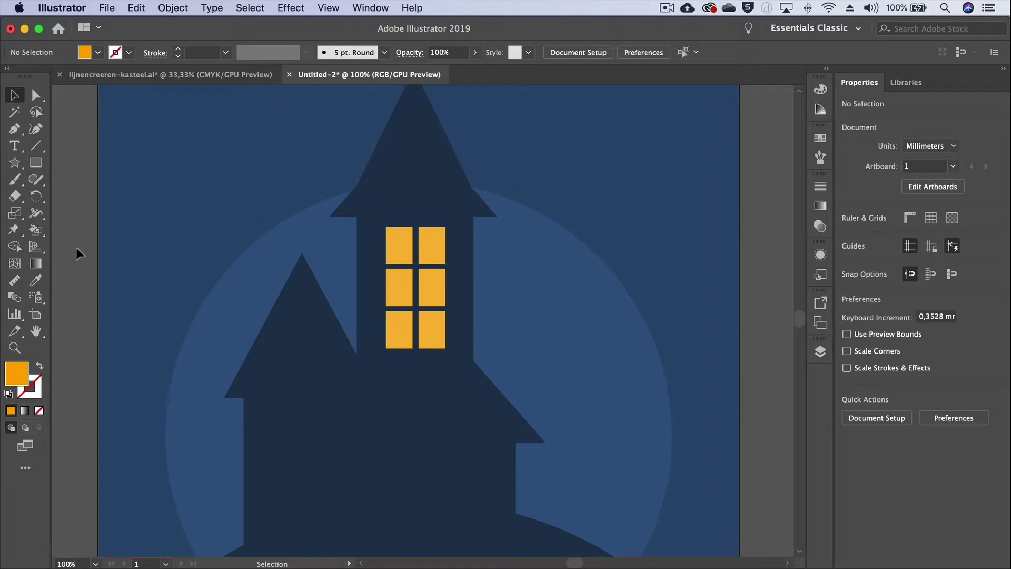
left_click(36, 100)
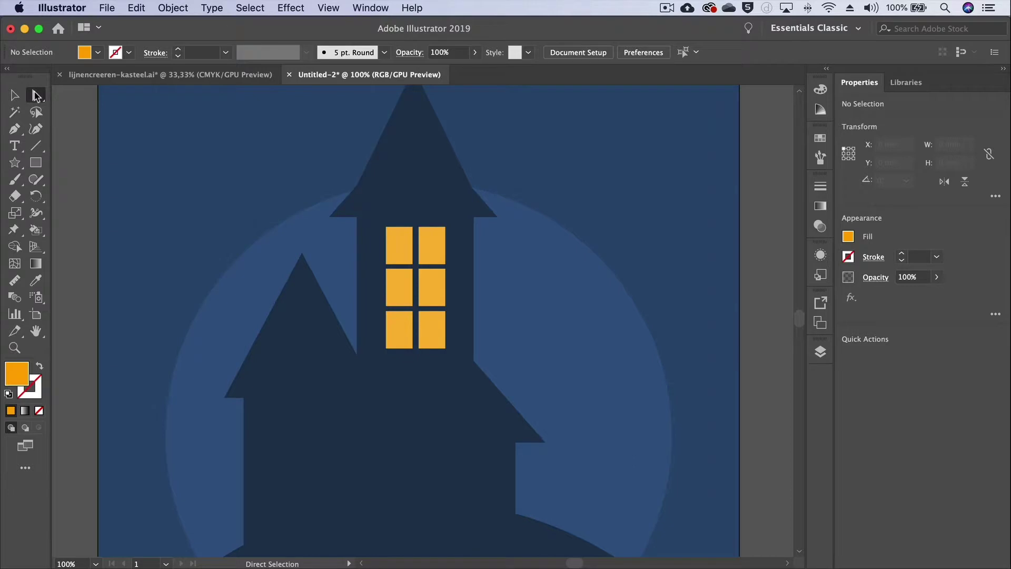
- Lower the outer top corners of the two upper panes to give the window a peaked top
left_click_drag(446, 227, 446, 239)
left_click(390, 230)
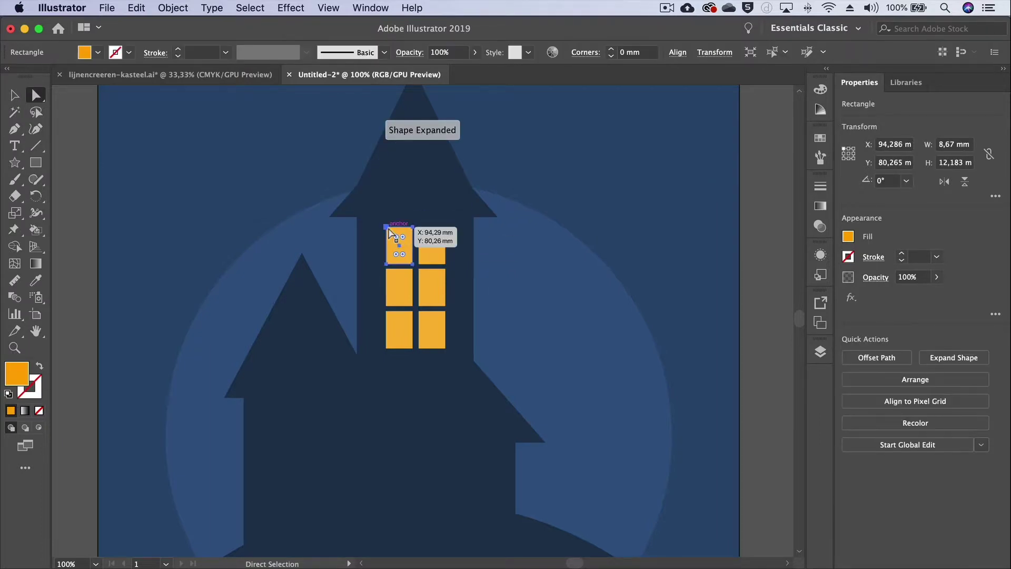
left_click_drag(387, 227, 386, 241)
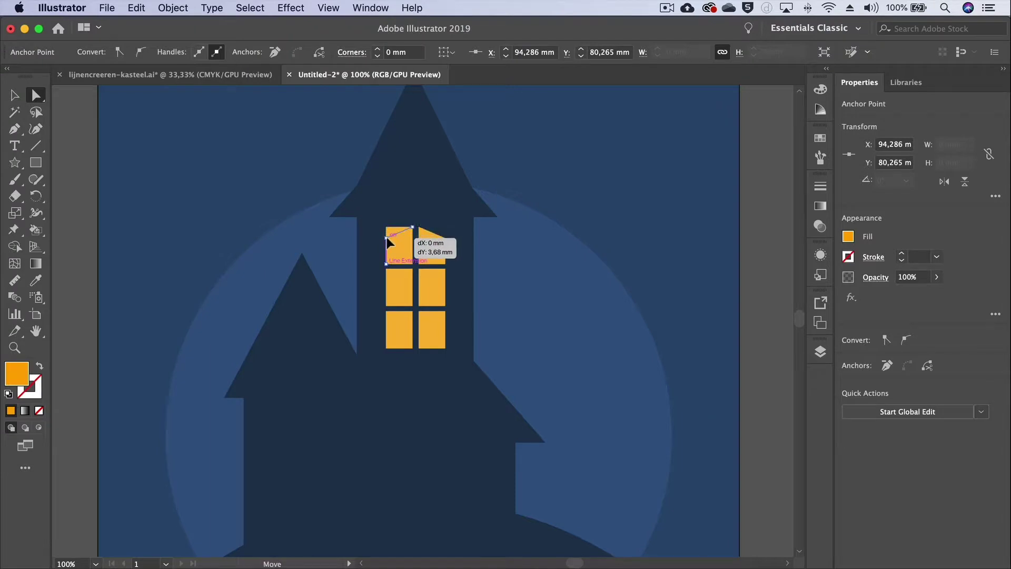
left_click_drag(387, 238, 387, 238)
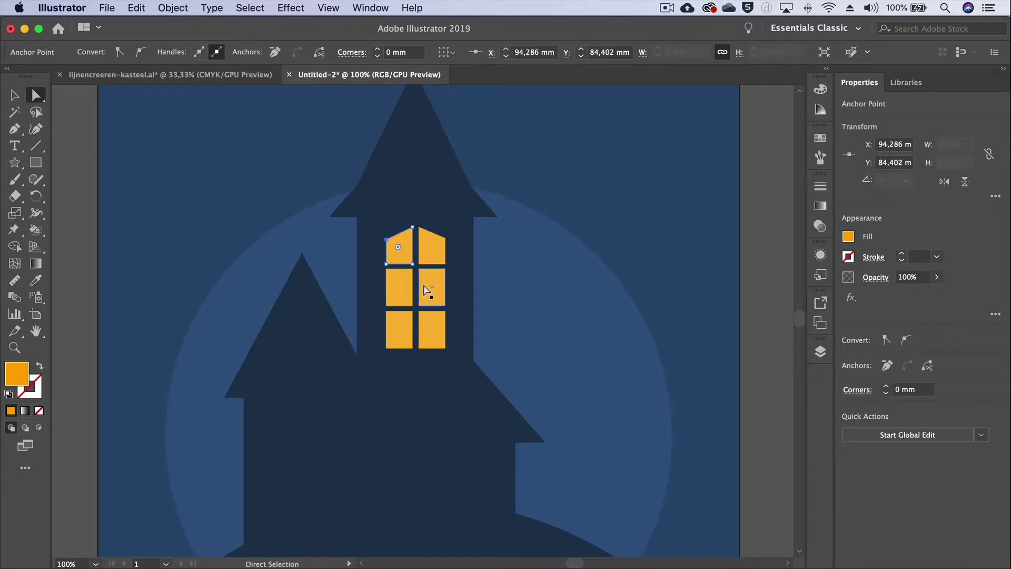
left_click(413, 264)
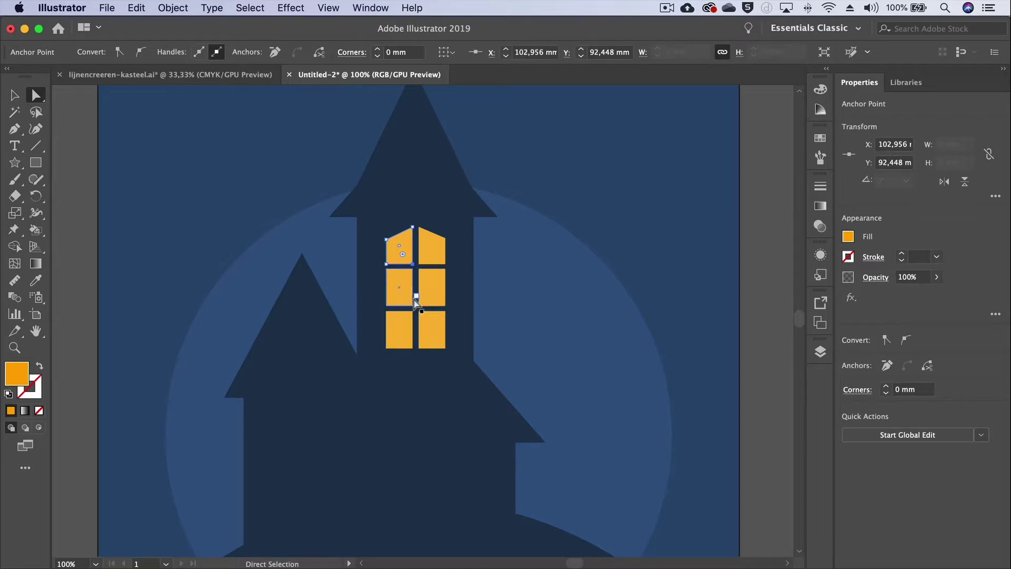
left_click(429, 287)
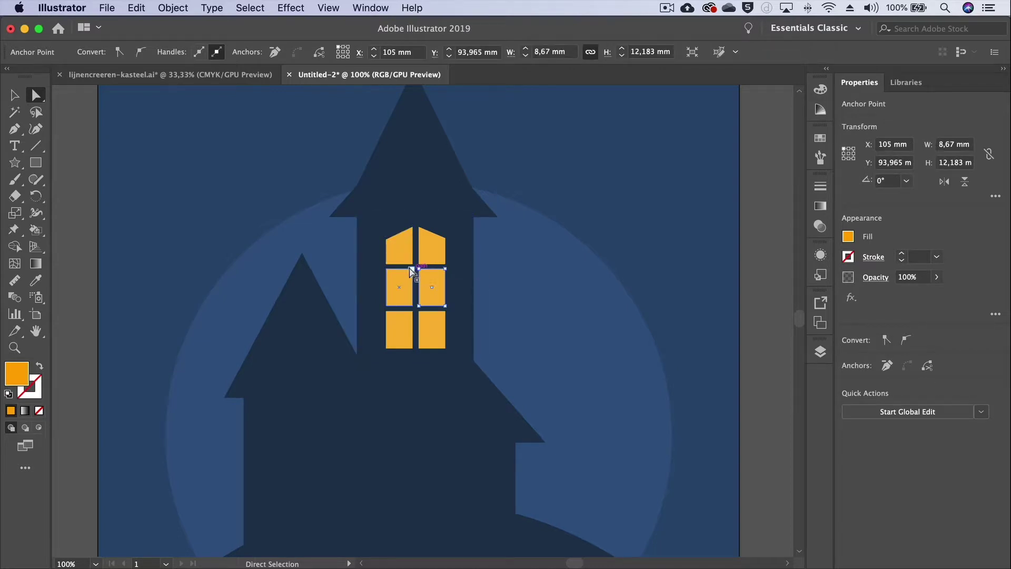
left_click_drag(413, 270, 414, 279)
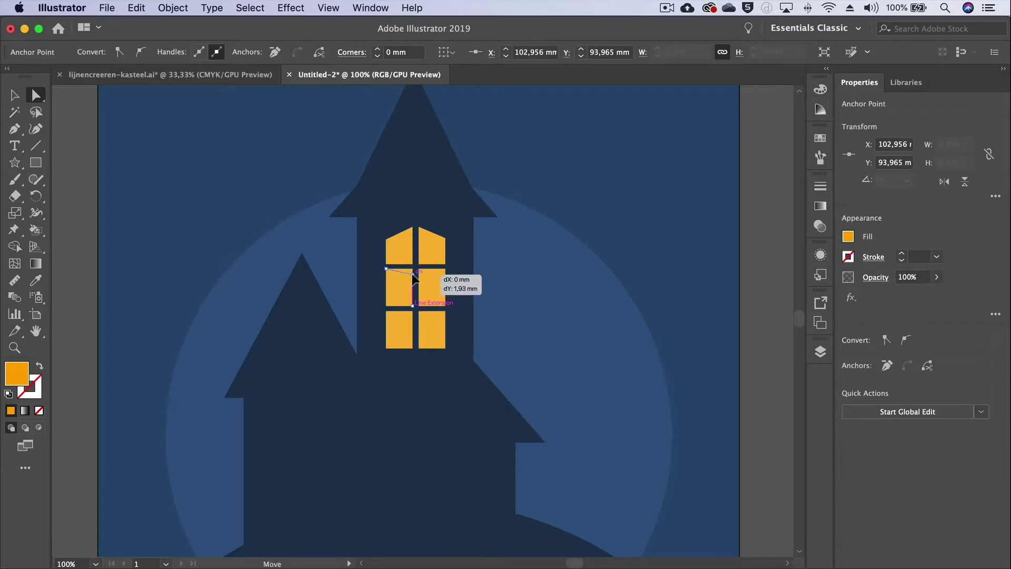
left_click_drag(413, 276, 413, 274)
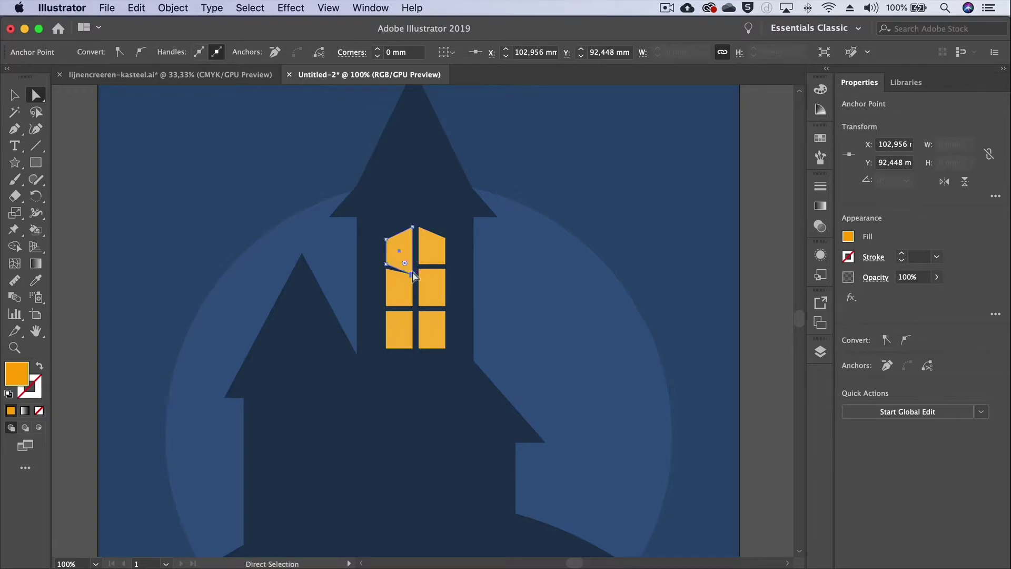
key("ctrl+z")
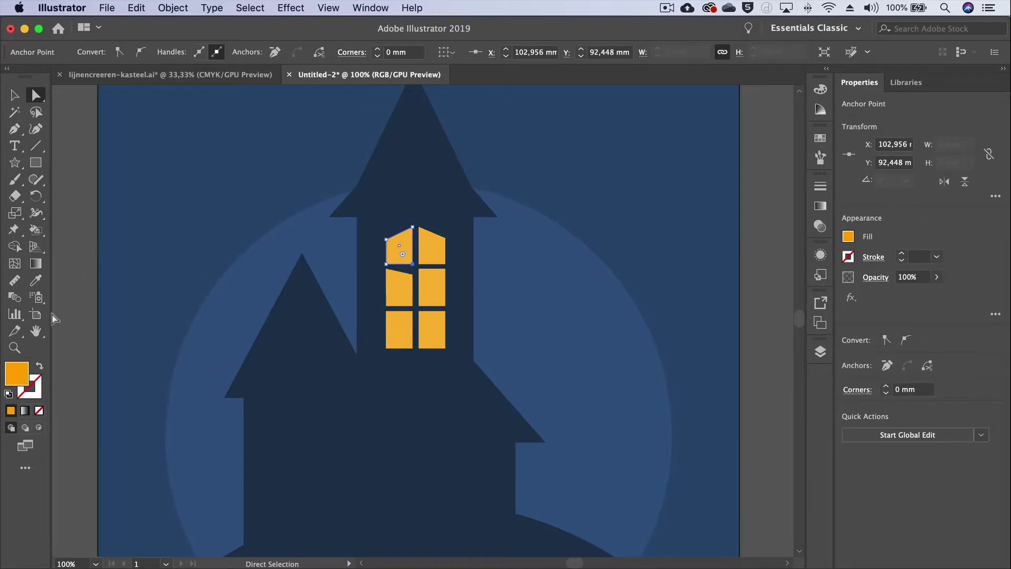
- Zoom in and drag the middle and bottom pane corners to tilt the row dividers
left_click(14, 348)
left_click(438, 257)
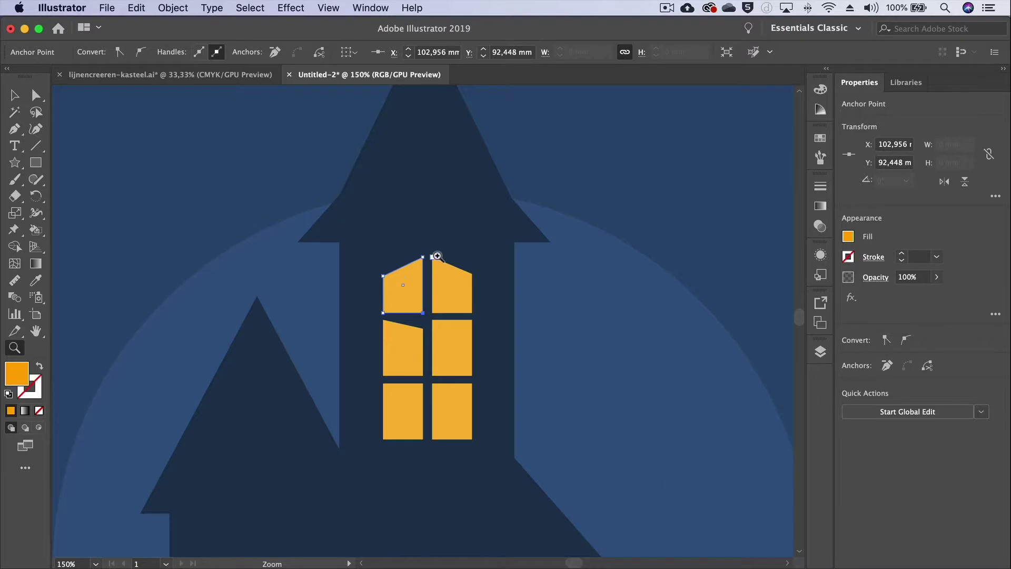
left_click(440, 308)
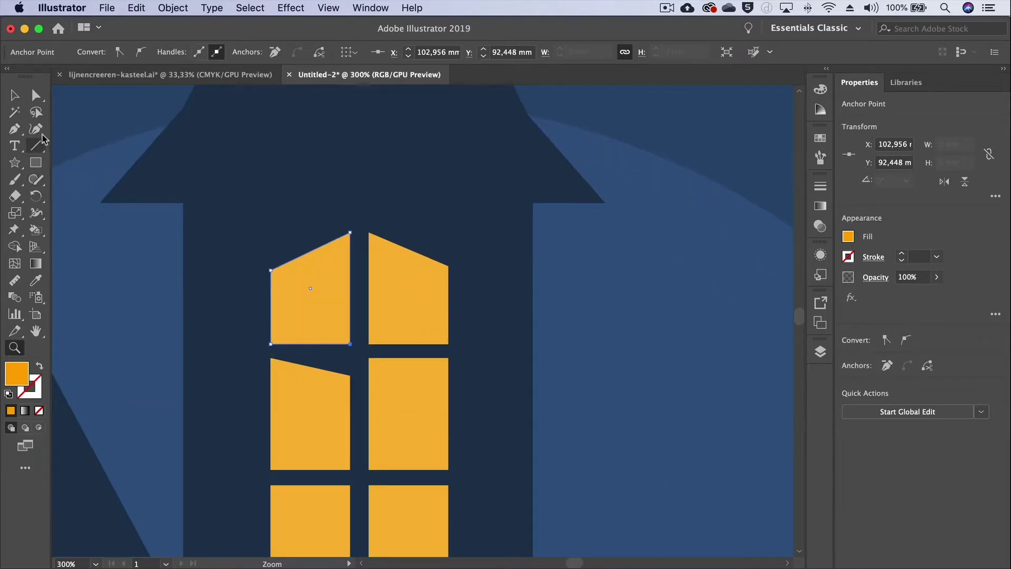
left_click(36, 95)
mouse_move(350, 344)
left_mouse_down()
mouse_move(369, 378)
mouse_move(368, 358)
left_mouse_up()
left_click_drag(448, 358, 448, 375)
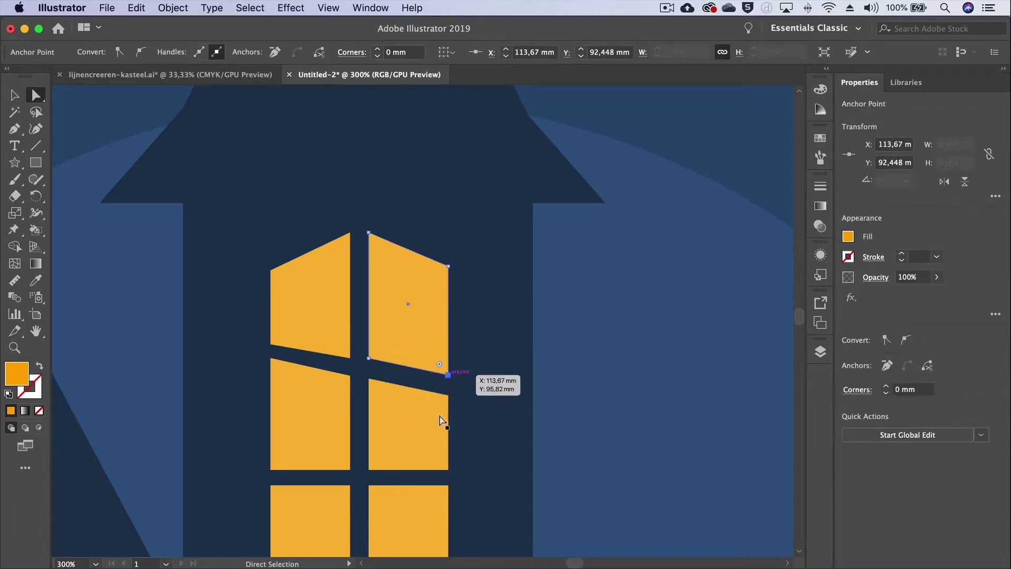
left_click_drag(351, 470, 369, 460)
mouse_move(448, 469)
left_mouse_down()
mouse_move(448, 456)
mouse_move(449, 473)
left_mouse_up()
left_click_drag(369, 485, 350, 479)
key("super+1")
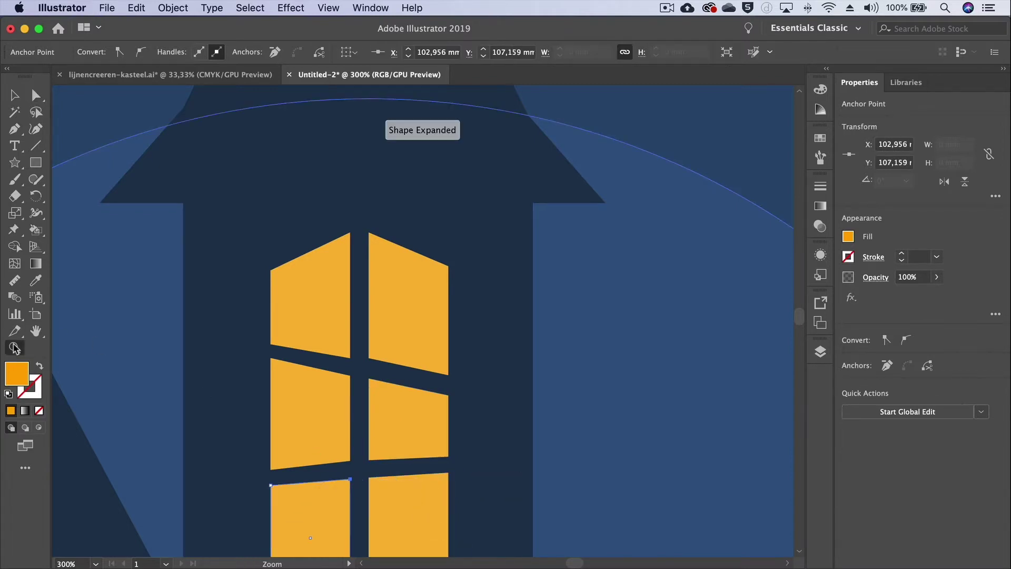
- Zoom out and shift-select all six orange window panes of the central tower
key("z")
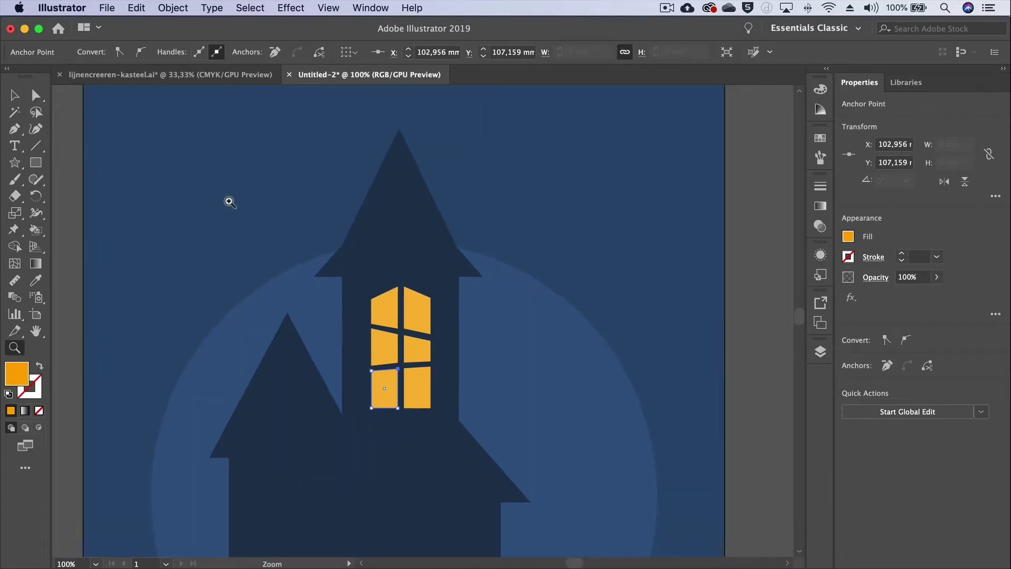
scroll(174, 169, "down", 5)
scroll(173, 168, "right", 3)
left_click(20, 97)
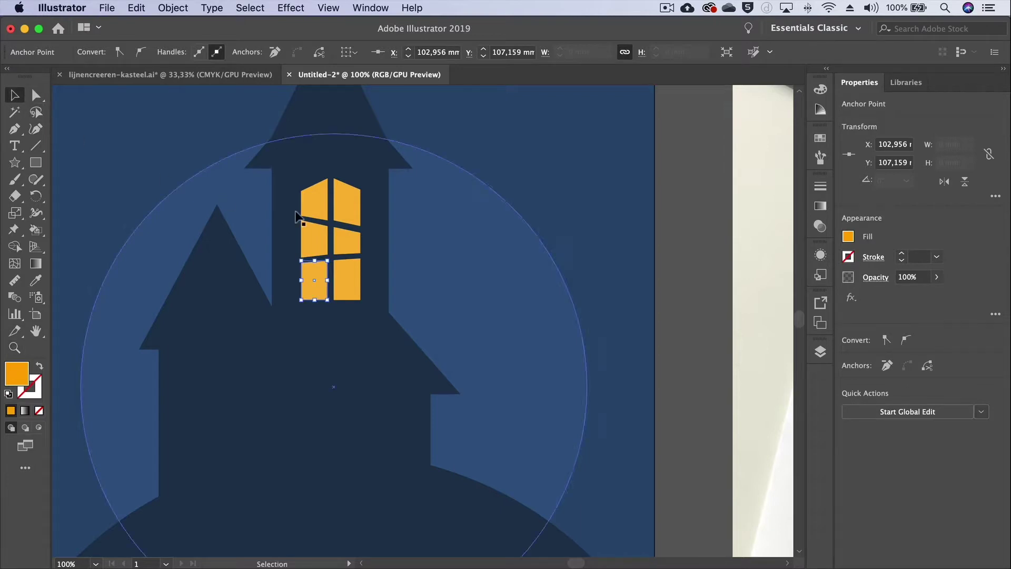
left_click(321, 208)
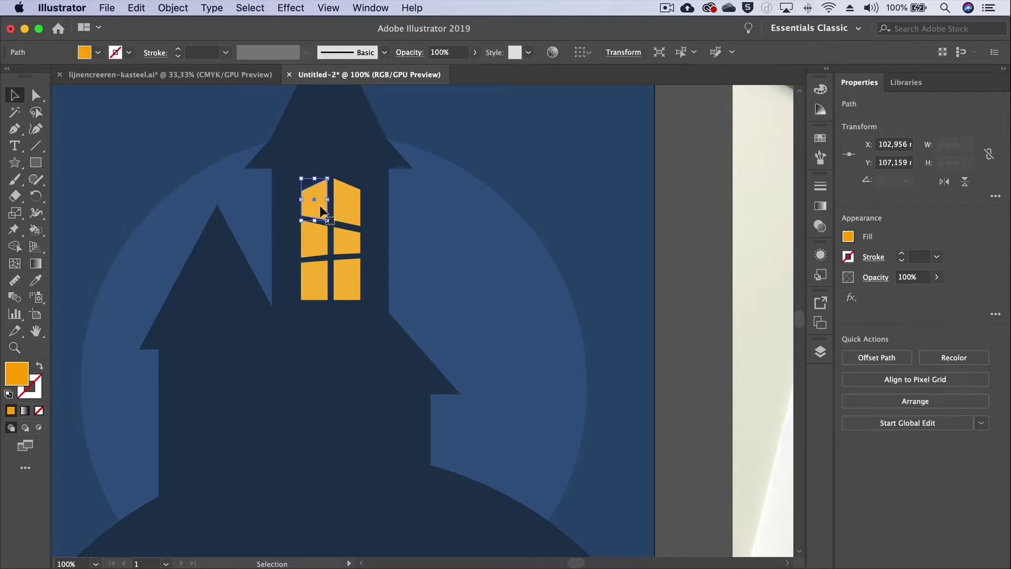
left_click(348, 211, "shift")
left_click(319, 242, "shift")
left_click(345, 252, "shift")
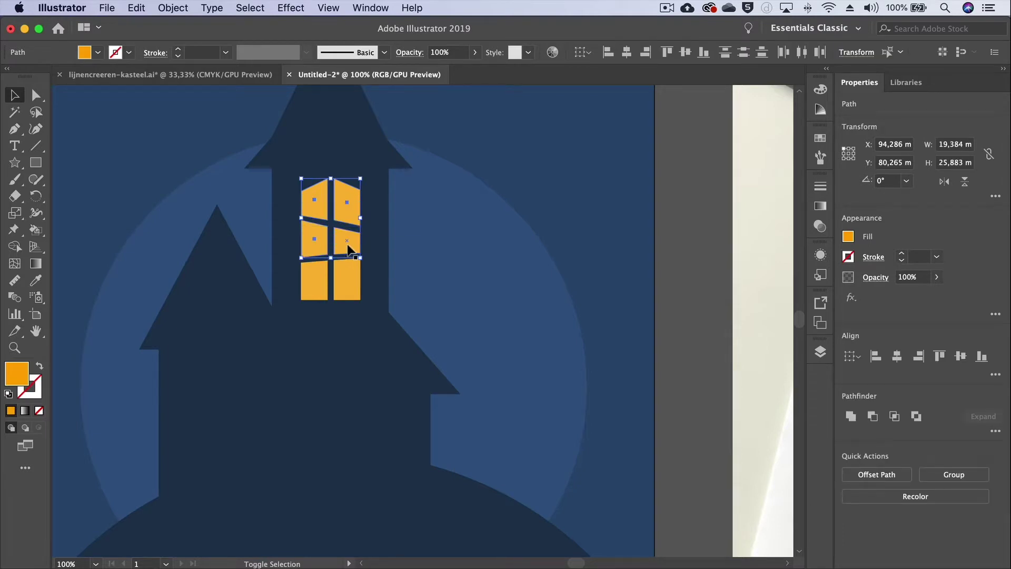
left_click(318, 279, "shift")
- Group the selected panes with Object > Group into one 19.4 × 39.8 mm window
scroll(358, 275, "down", 2)
scroll(358, 275, "left", 2)
scroll(358, 274, "right", 2)
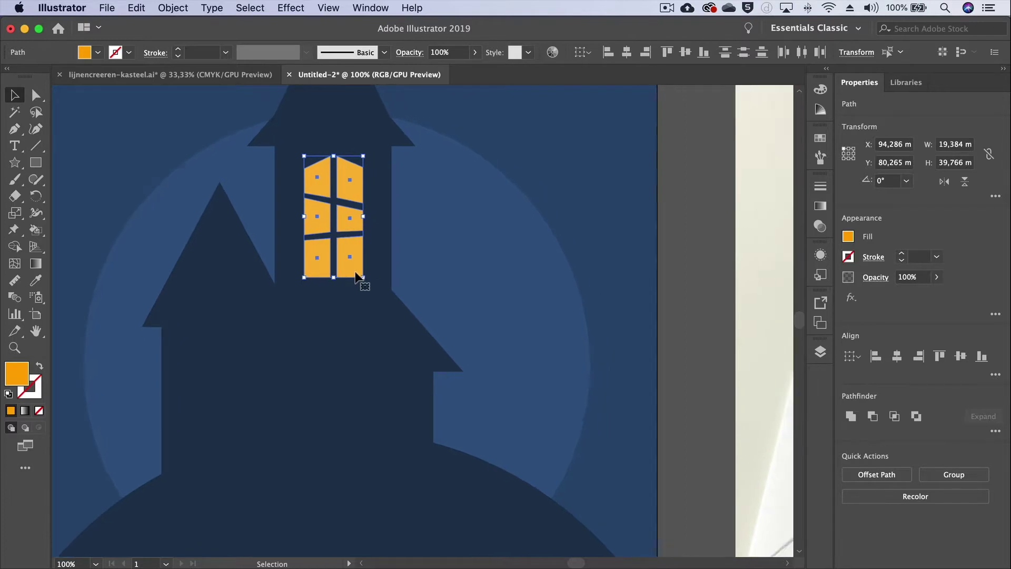
left_click(178, 10)
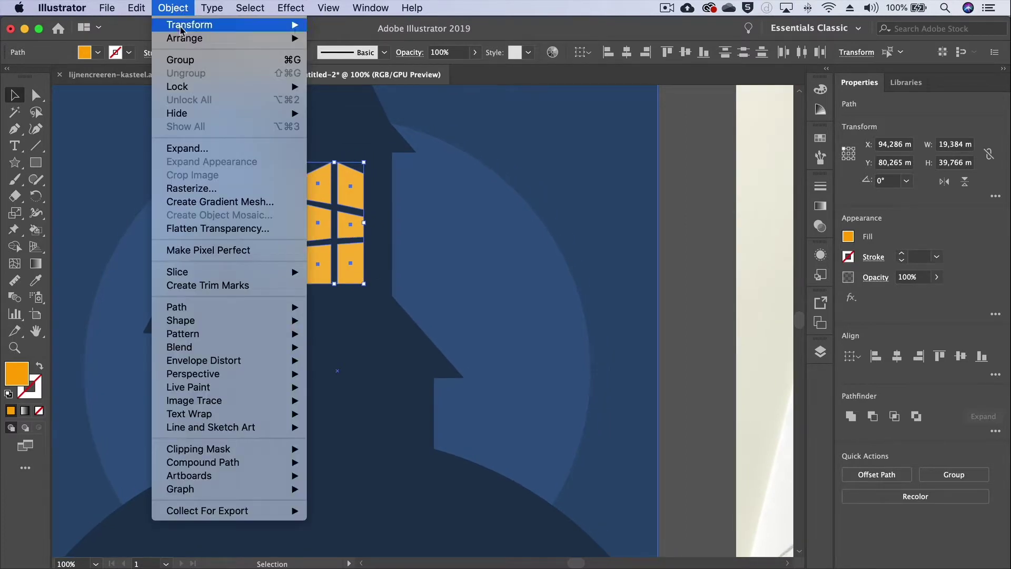
left_click(182, 62)
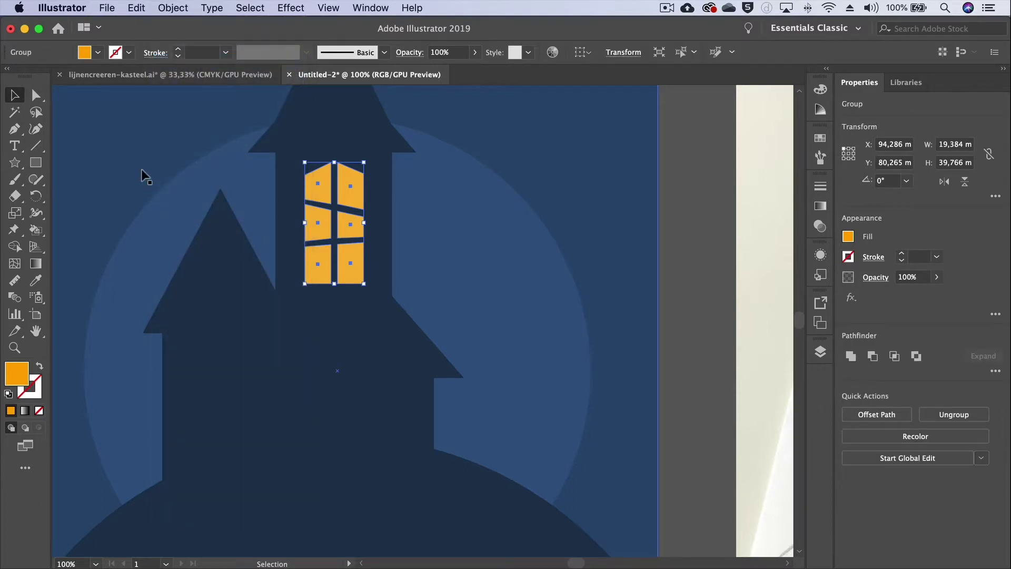
left_click(141, 170)
- Alt-drag the window group into the left tower, then Cmd+G it with that tower's roof and wall
left_click(316, 187)
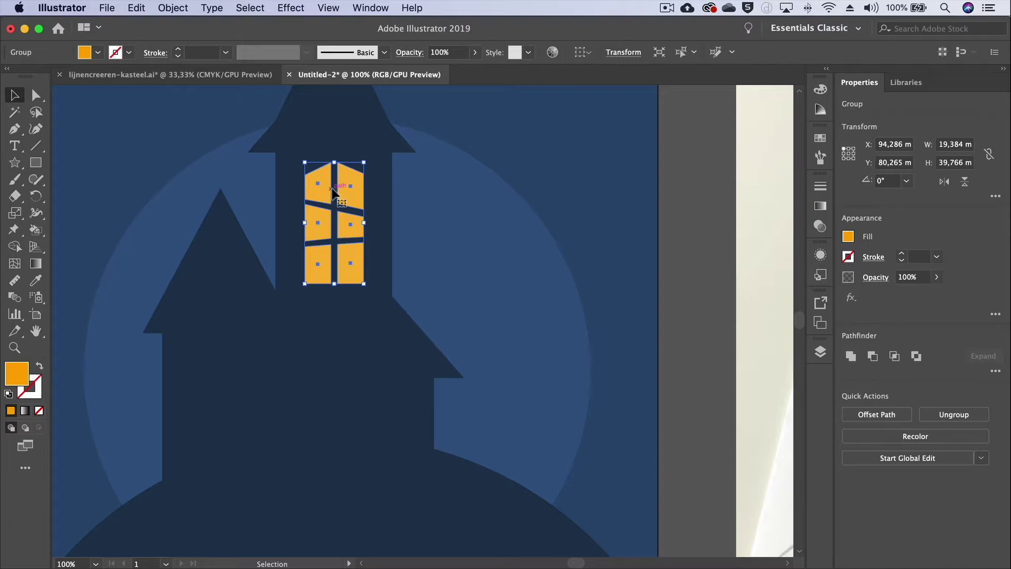
left_click_drag(328, 199, 211, 375)
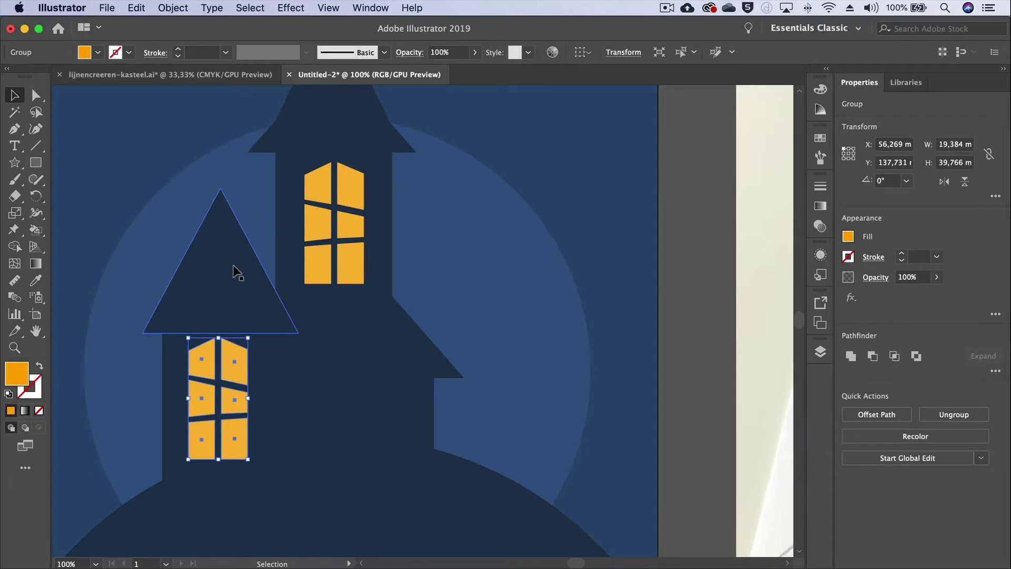
left_click(204, 308)
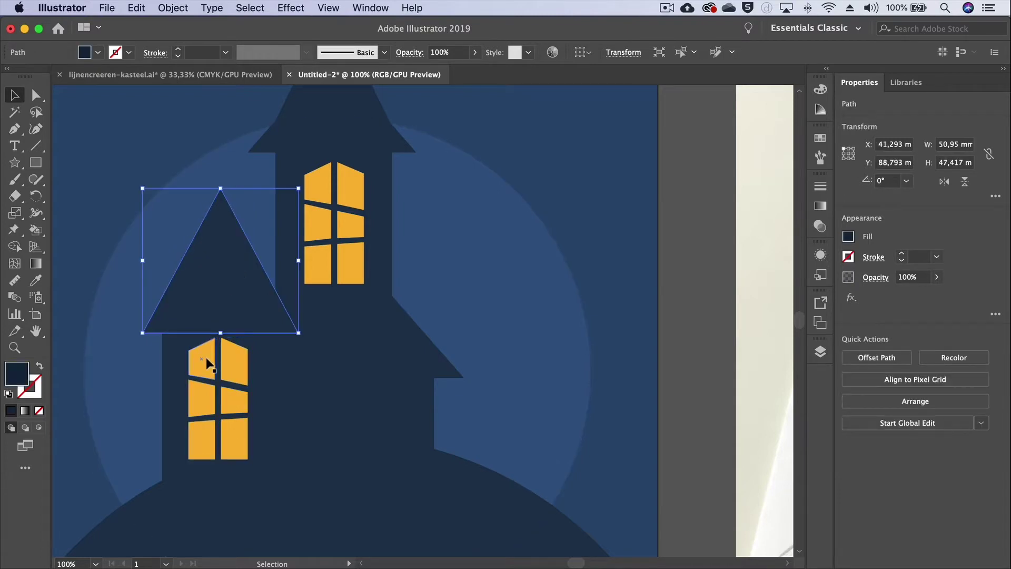
left_click(171, 369, "shift")
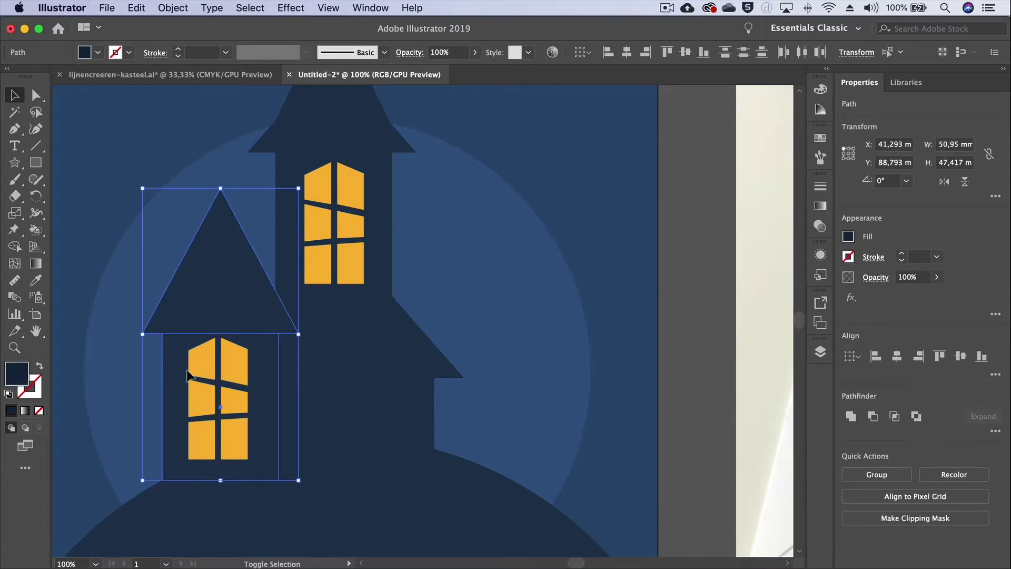
key("a")
key("ctrl+g")
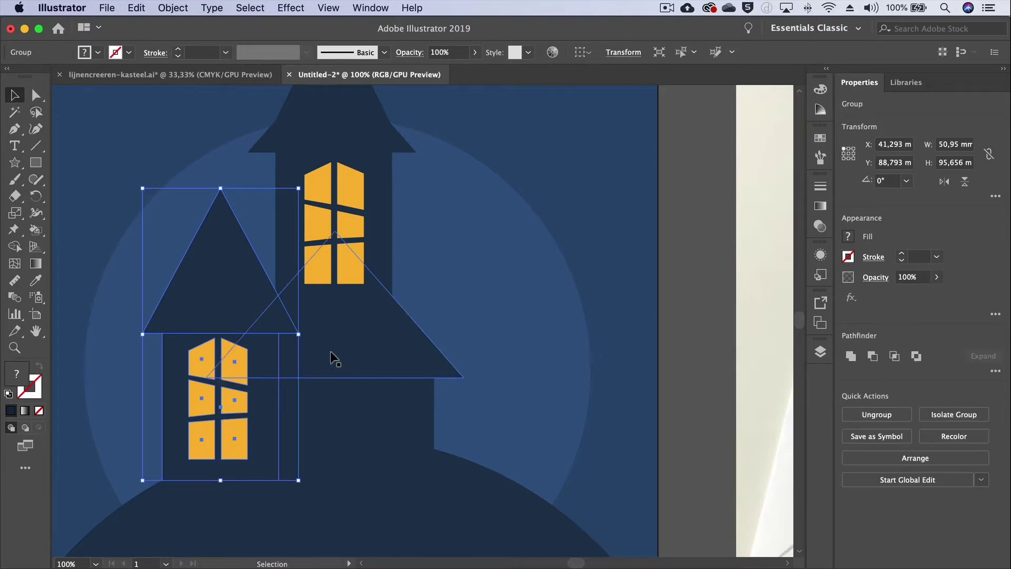
left_click(352, 362)
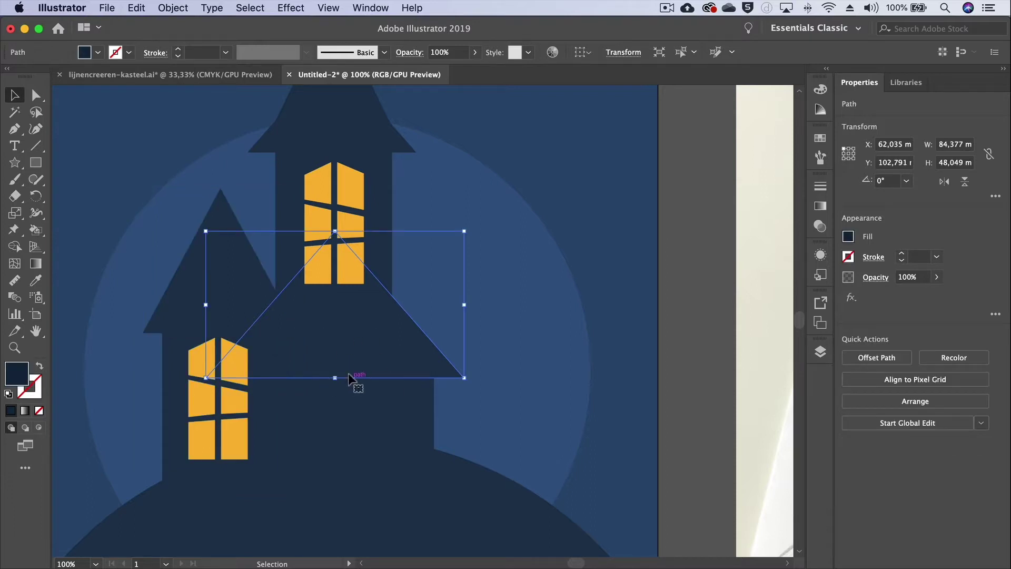
left_click(192, 307)
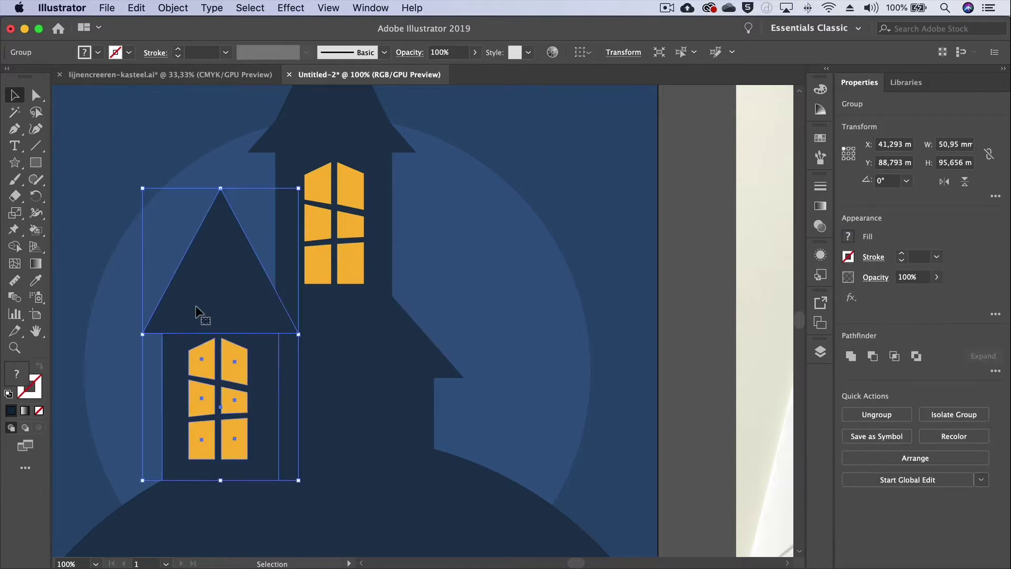
- Send the left tower group backward twice so its full six-pane window shows
right_click(196, 308)
mouse_move(229, 460)
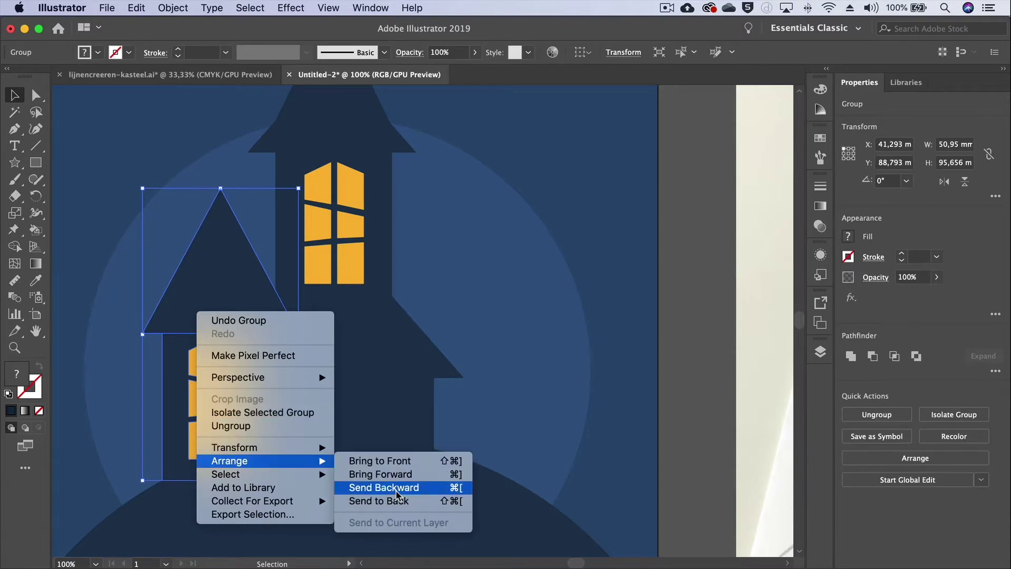
left_click(396, 491)
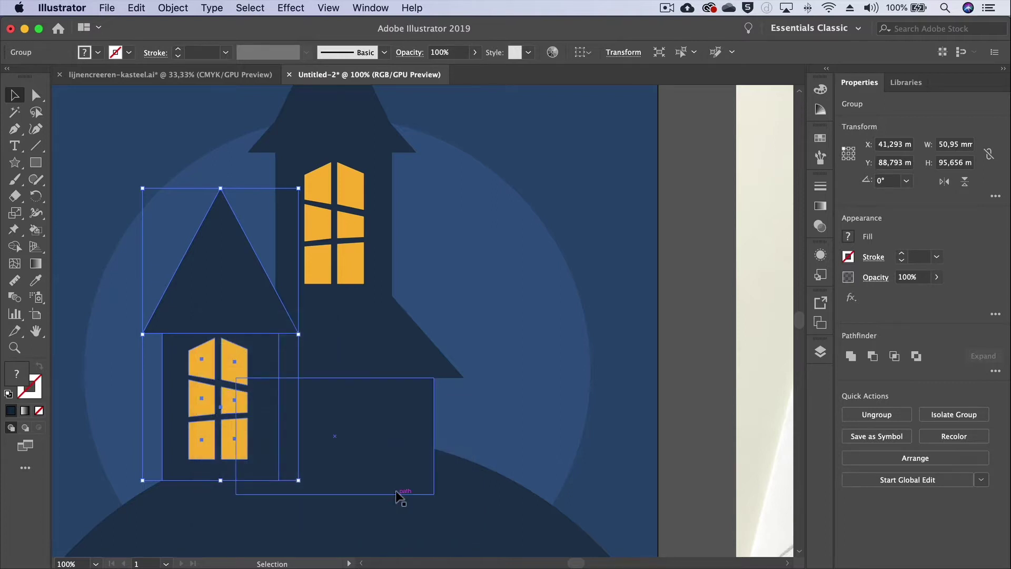
right_click(220, 310)
mouse_move(251, 458)
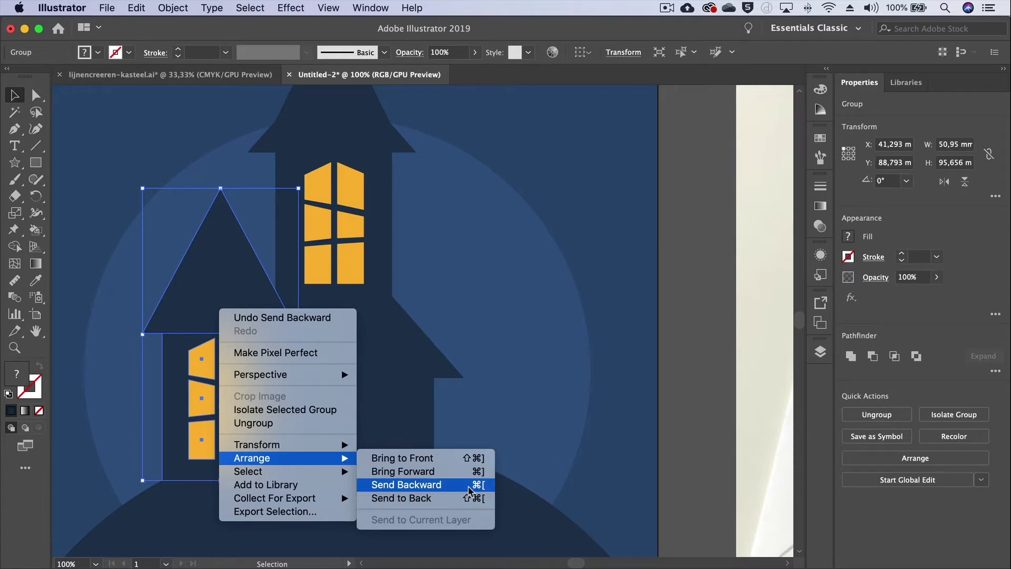
left_click(469, 487)
key("a")
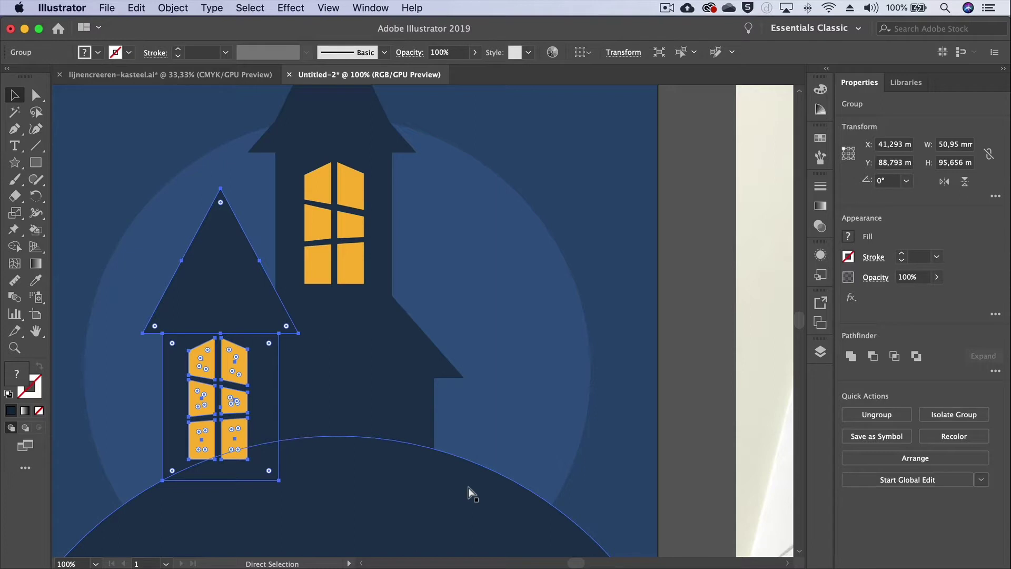
key("v")
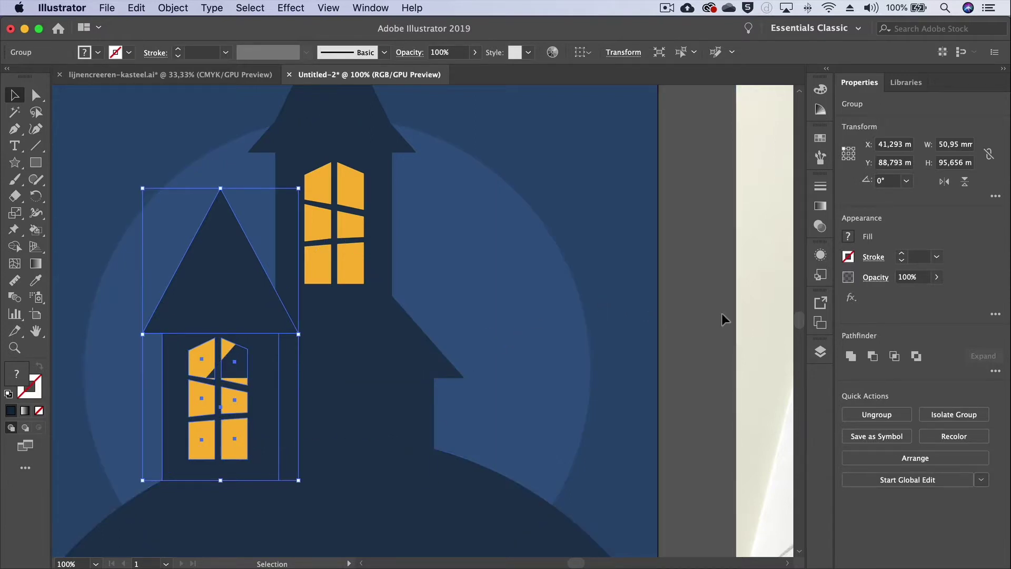
left_click(722, 313)
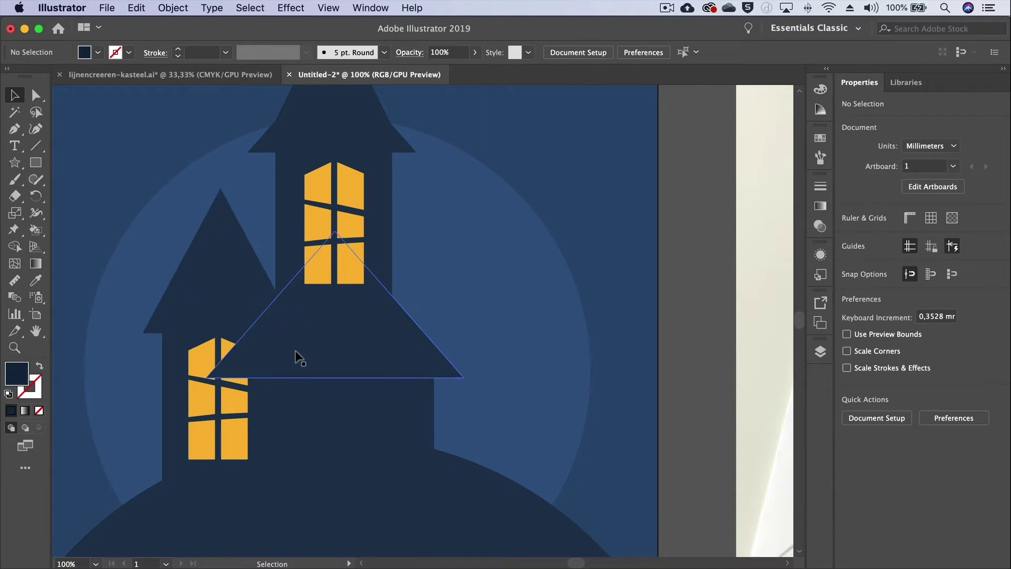
- Duplicate the left tower to the right side, nudge it down and tilt it about -3°
left_click(196, 368)
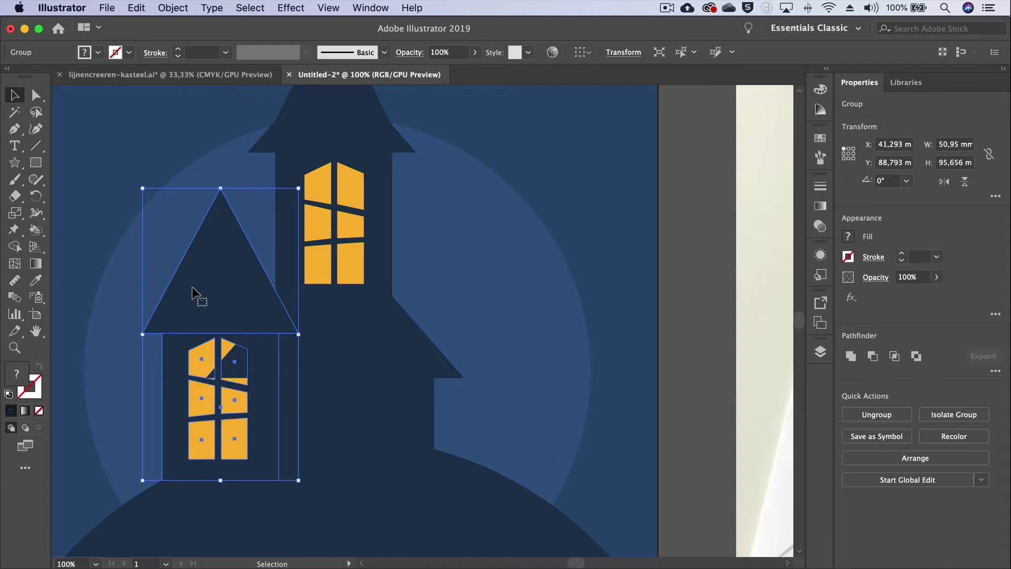
mouse_move(196, 292)
left_mouse_down()
mouse_move(448, 319)
mouse_move(437, 313)
left_mouse_up()
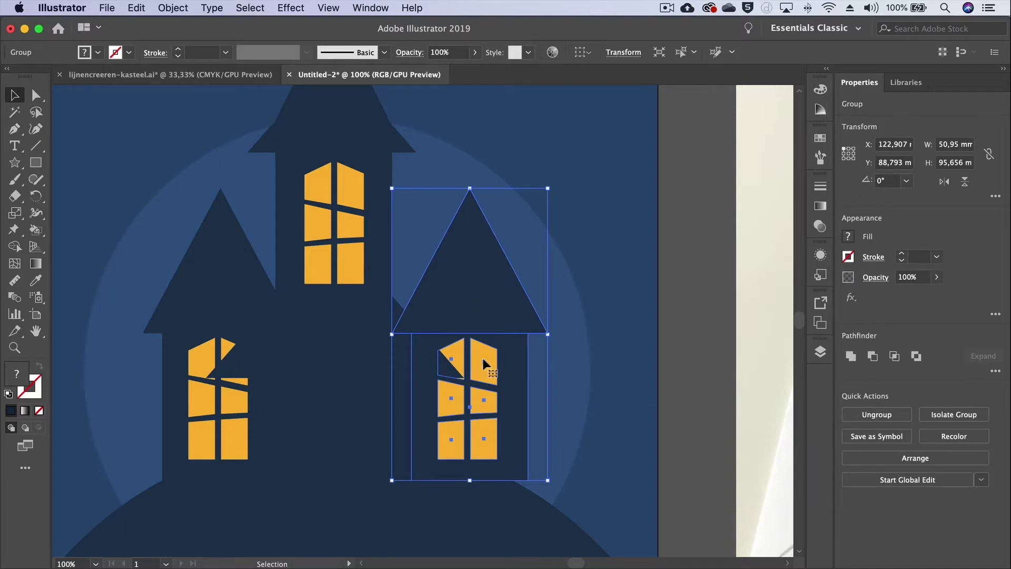
left_click_drag(488, 283, 485, 289)
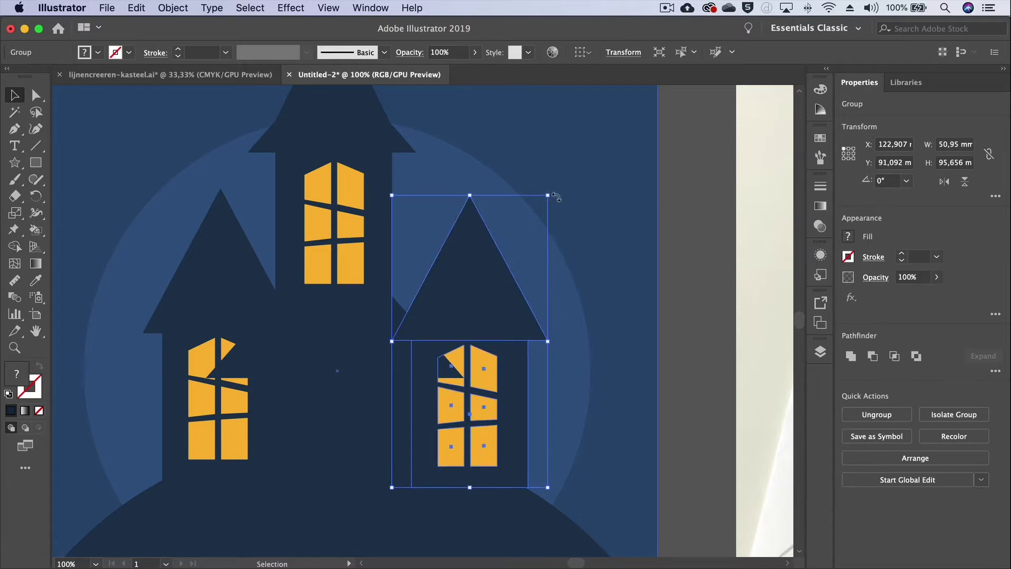
left_click_drag(551, 187, 558, 191)
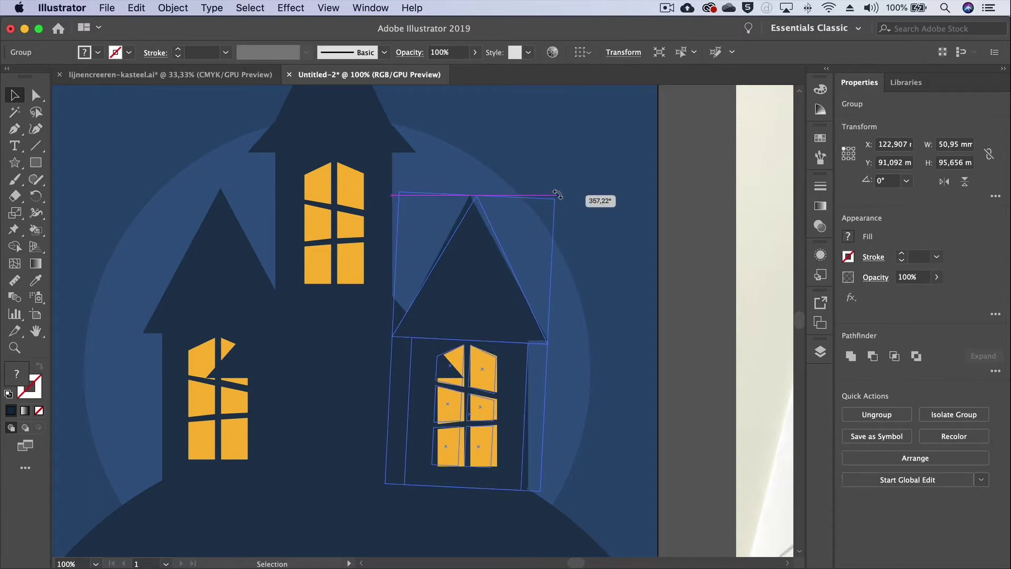
- Tilt the left tower about 3° in the opposite direction
left_click(185, 250)
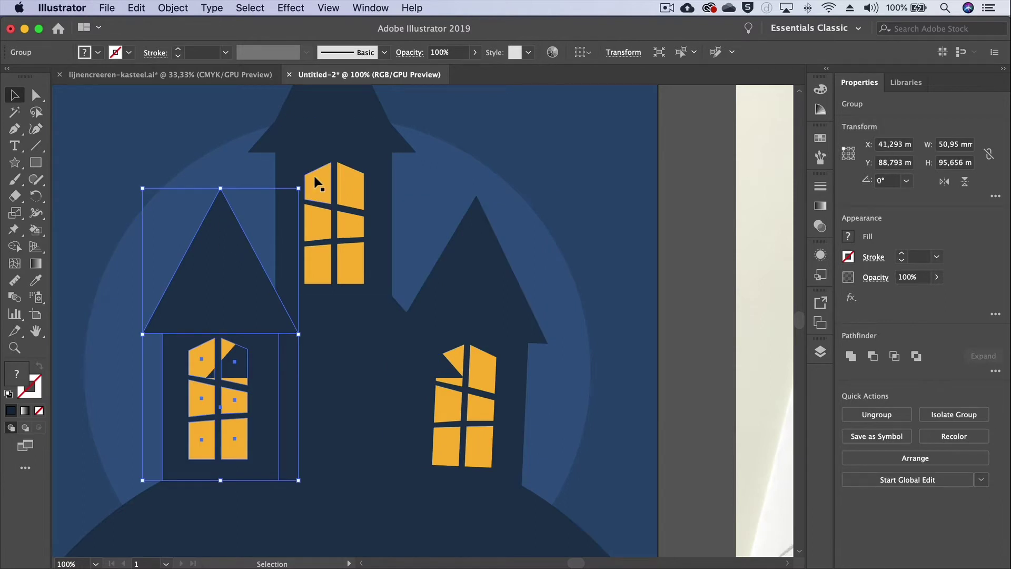
left_click_drag(305, 182, 300, 181)
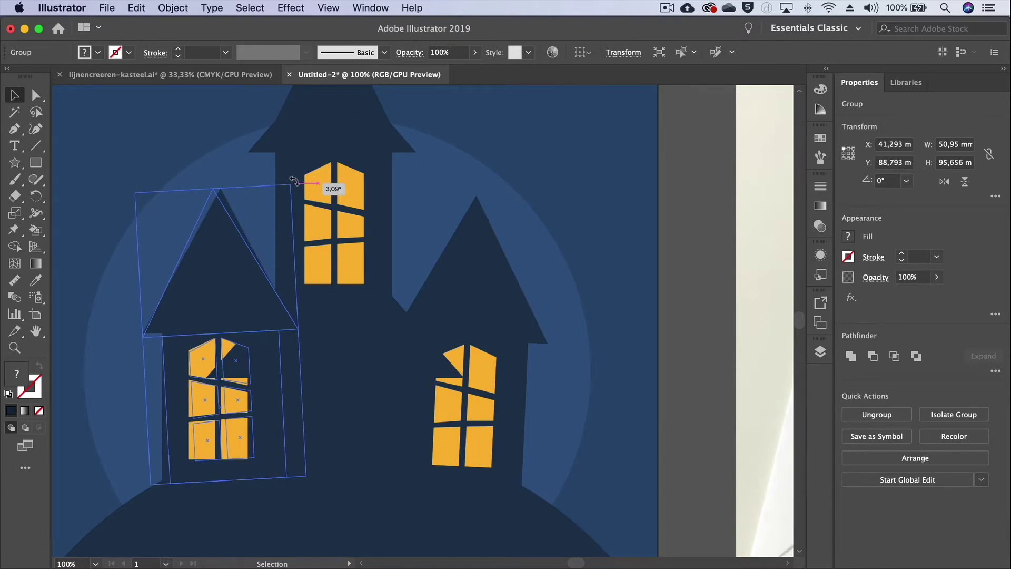
left_click_drag(299, 181, 301, 180)
left_click(675, 253)
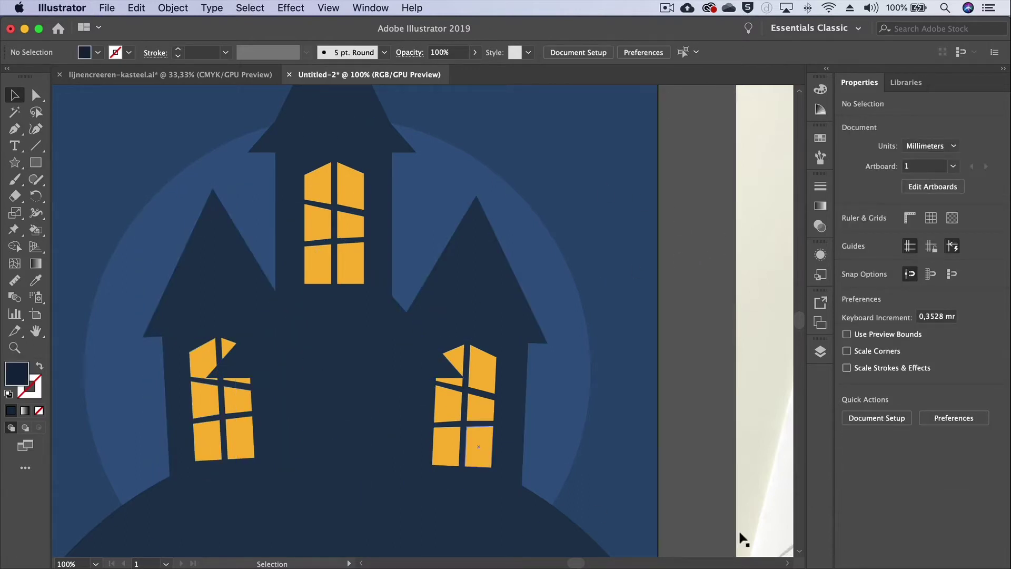
- Zoom out to 50% to see the whole picture
scroll(407, 356, "up", 2)
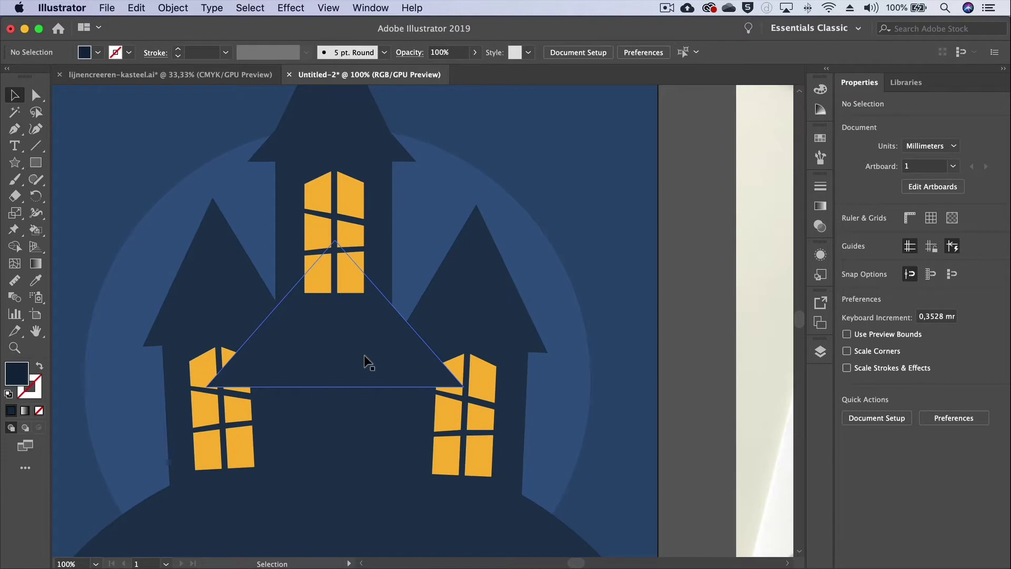
left_click(14, 348)
key("v")
key("super+minus")
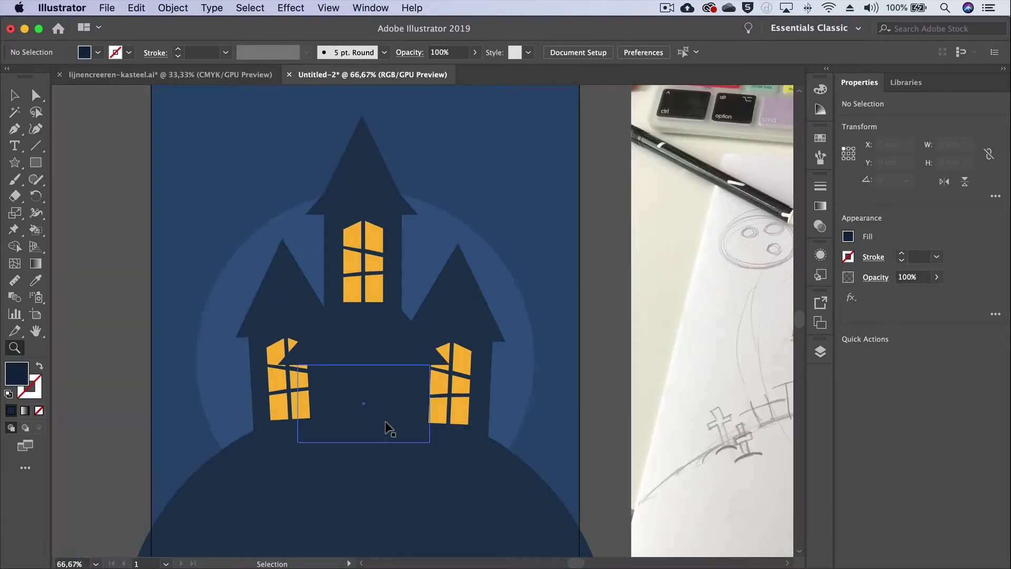
key("super+minus")
key("z")
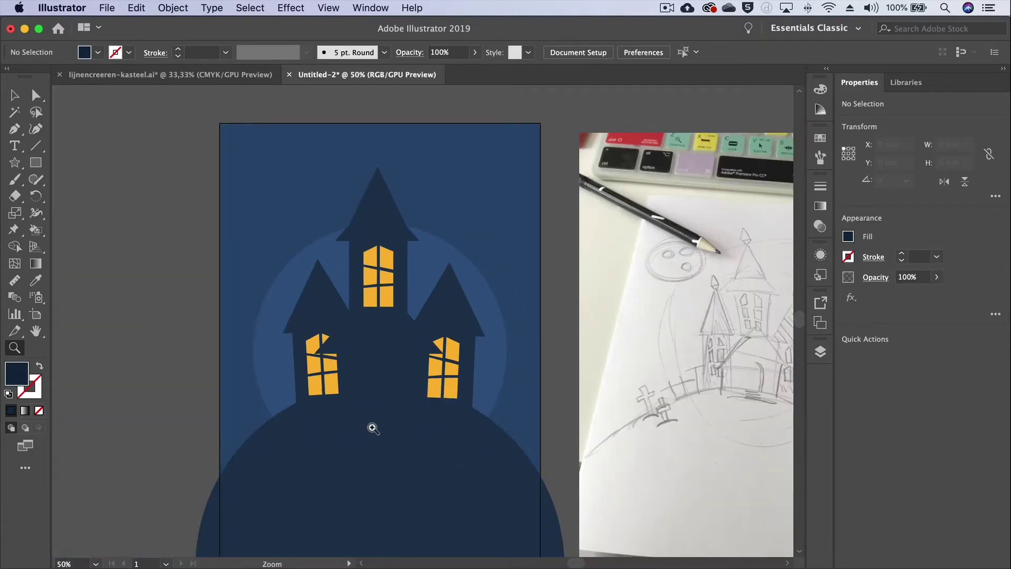
- Draw a short slanted line, about 15 × 27 mm, on the hill left of the castle
left_click(37, 146)
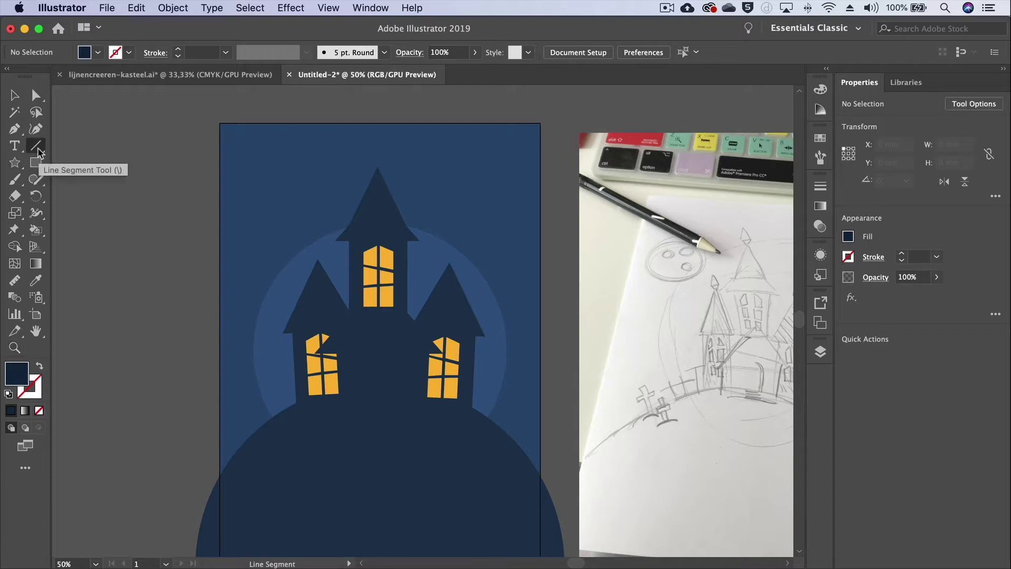
left_click_drag(320, 333, 319, 450)
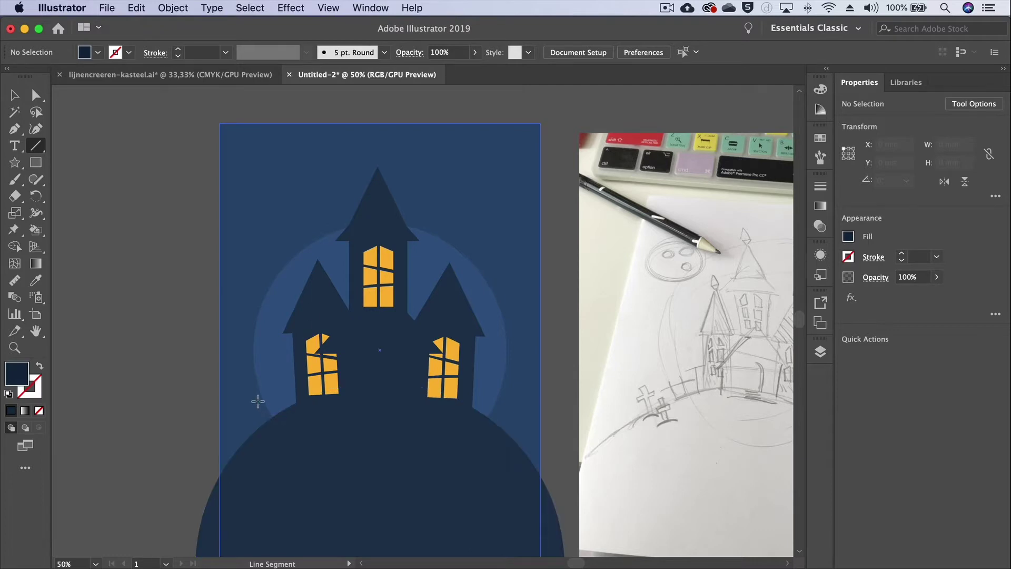
left_click_drag(263, 405, 279, 433)
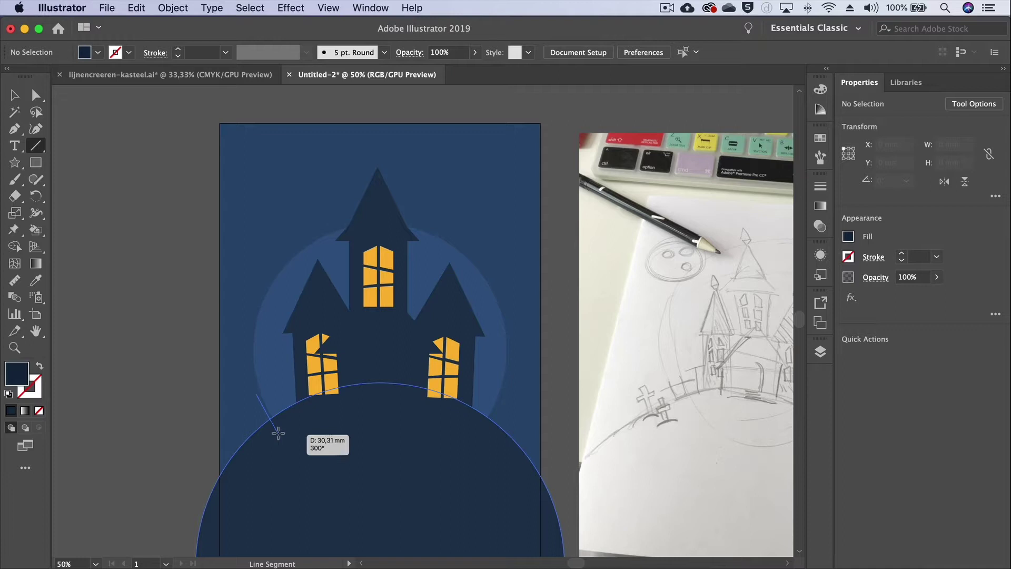
left_click_drag(278, 433, 279, 436)
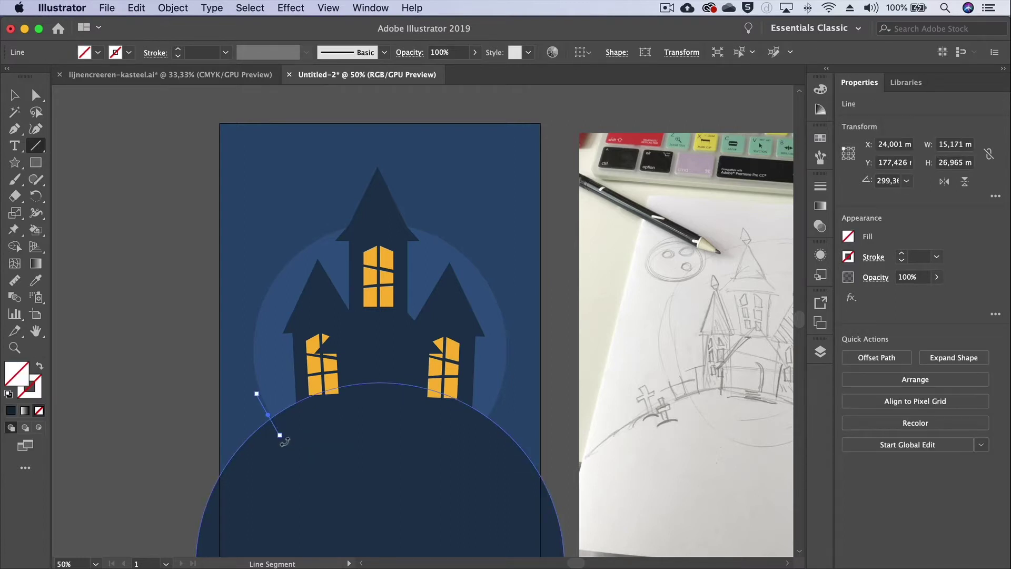
left_click(14, 95)
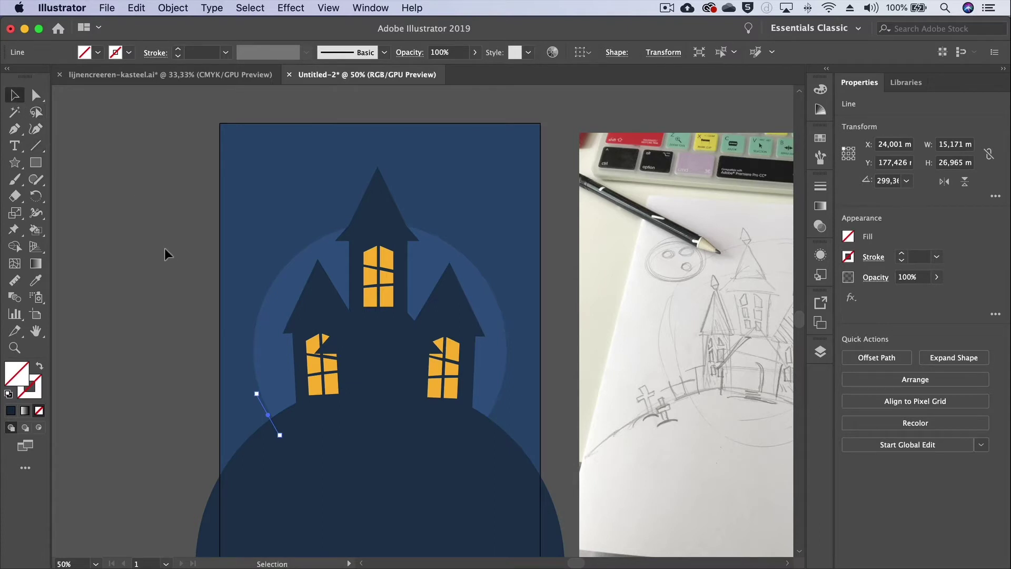
left_click(164, 249)
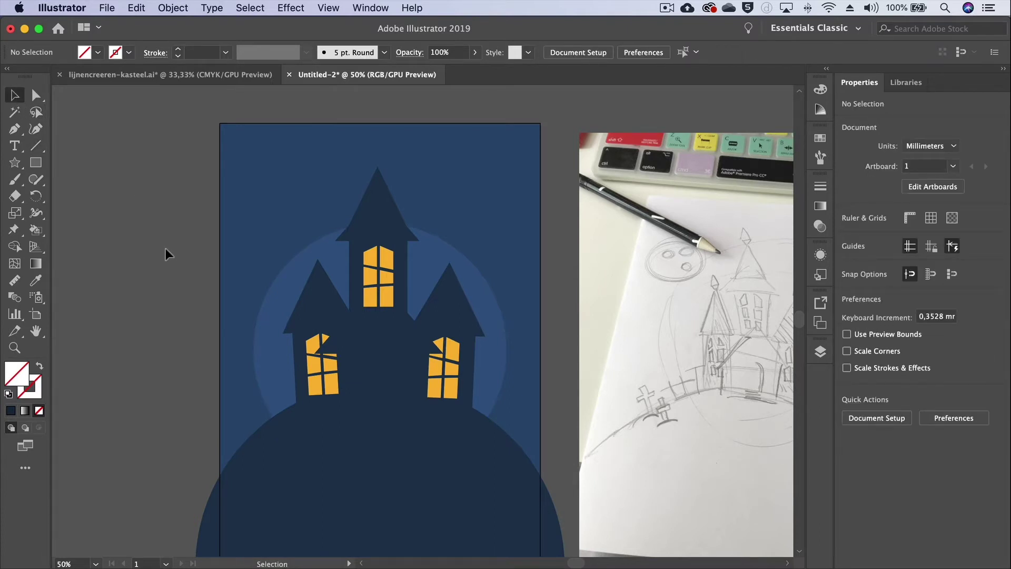
left_click(269, 416)
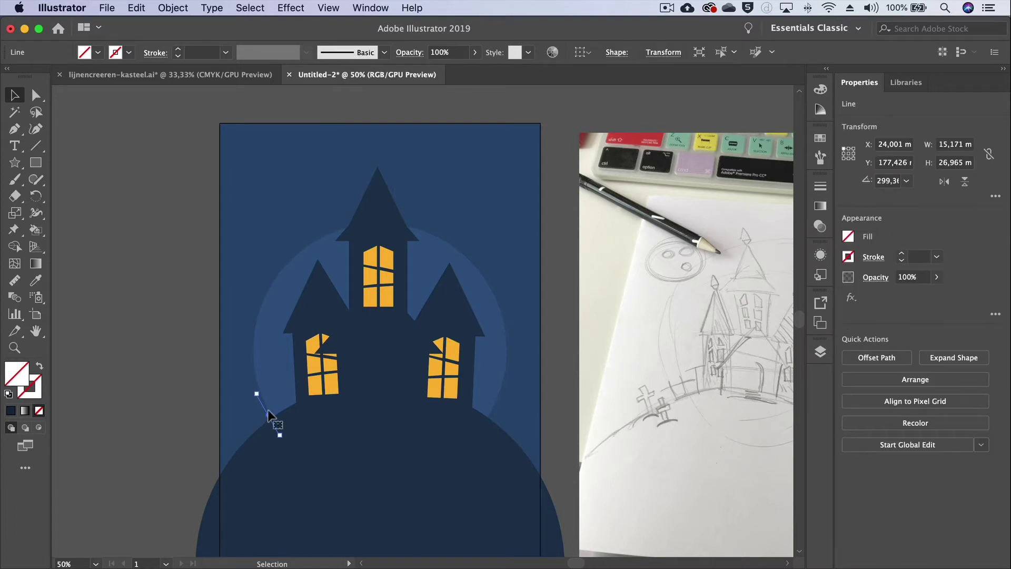
- Give the short line the hill's dark navy as its stroke colour, with no fill
left_click(38, 388)
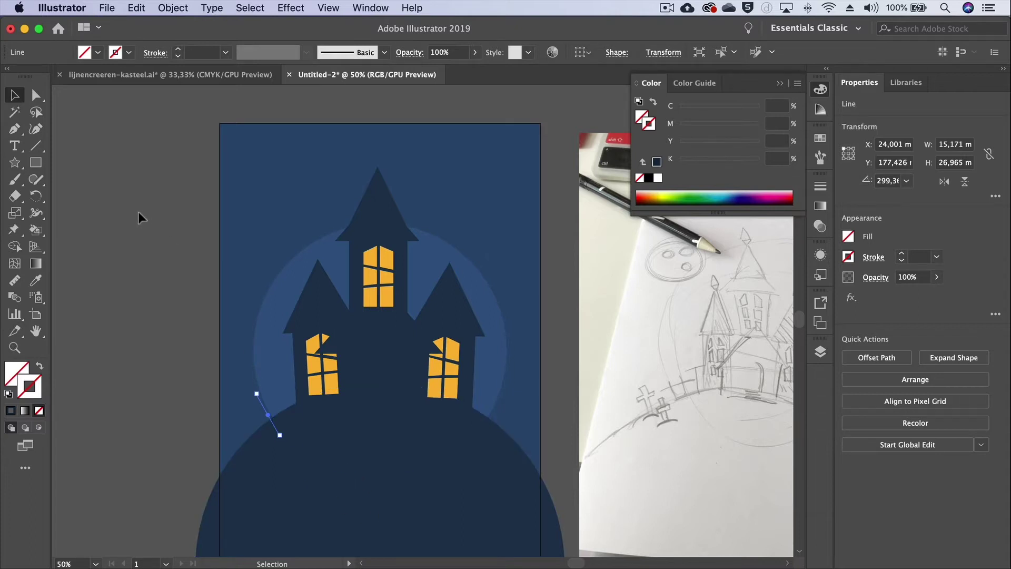
left_click(36, 281)
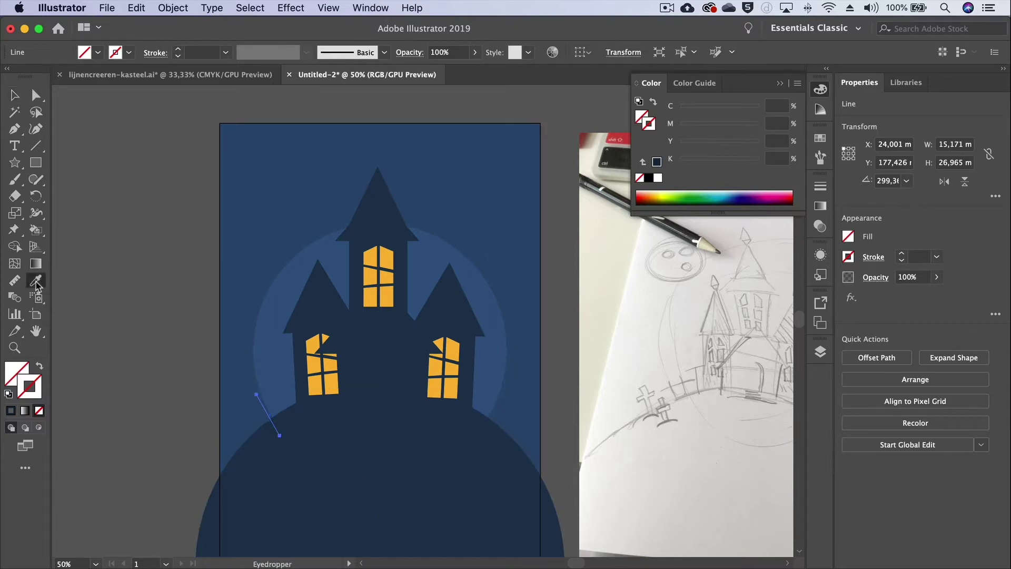
left_click(325, 514)
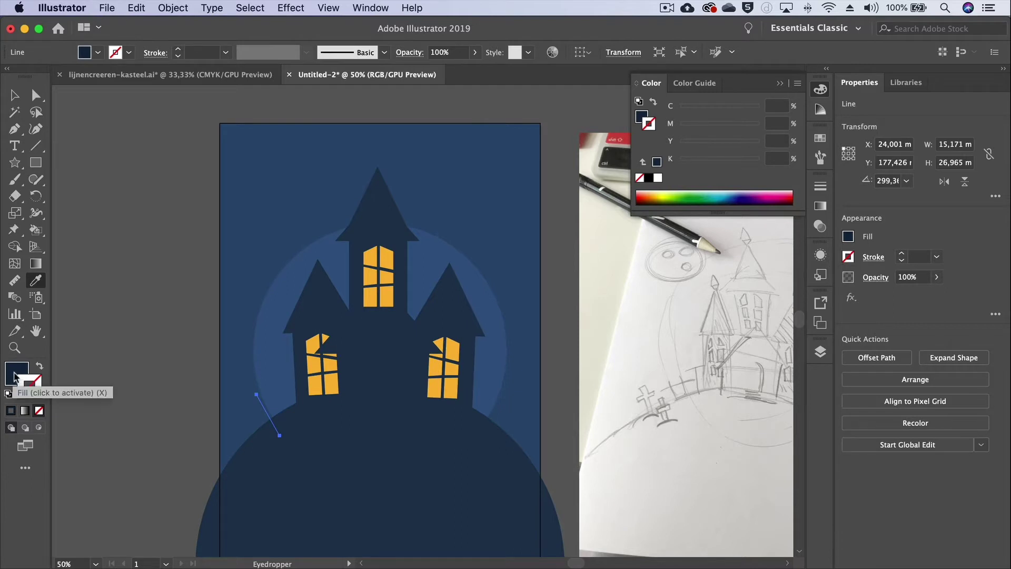
left_click(28, 391)
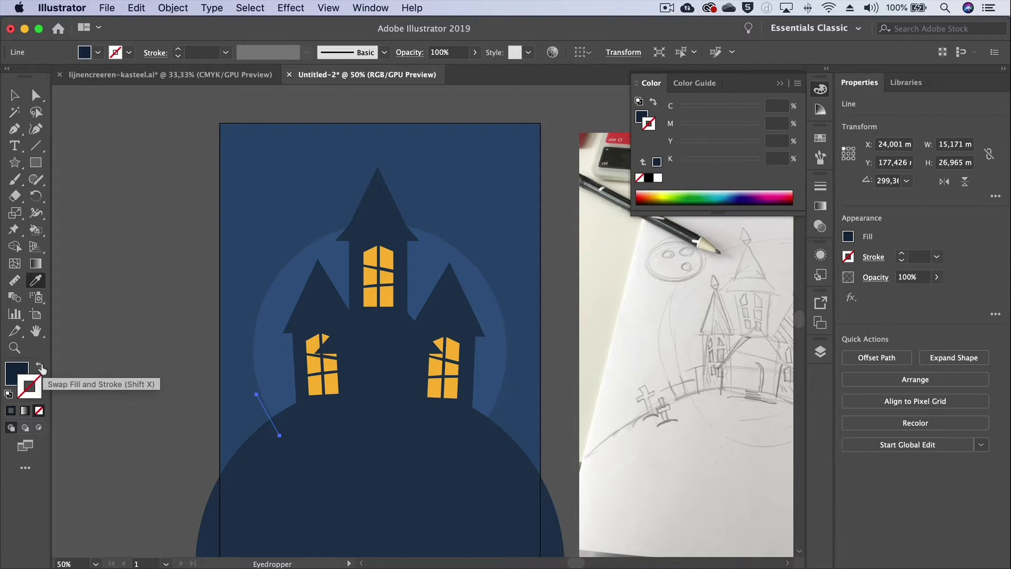
left_click(40, 367)
left_click(14, 95)
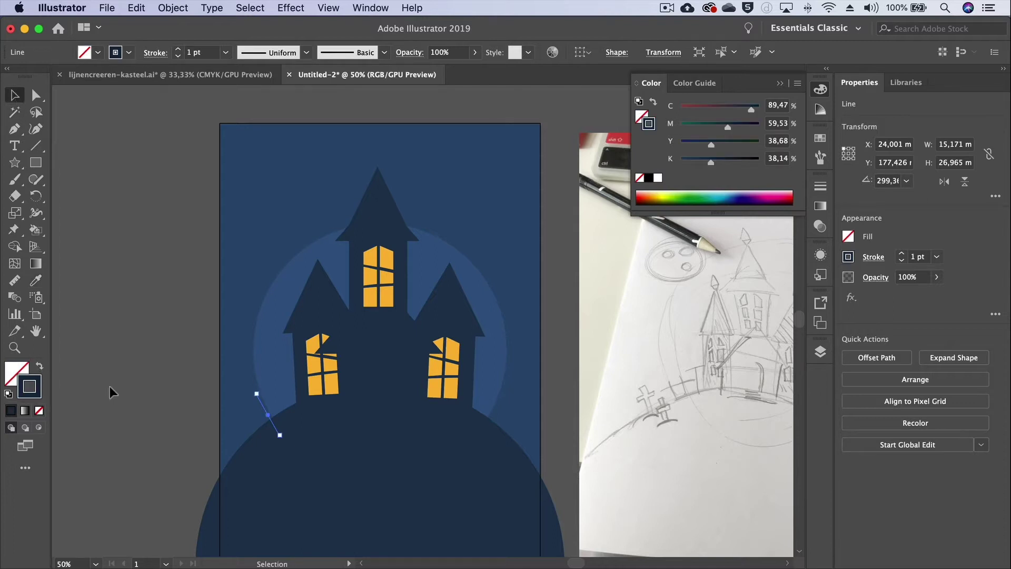
left_click(107, 388)
left_click(266, 409)
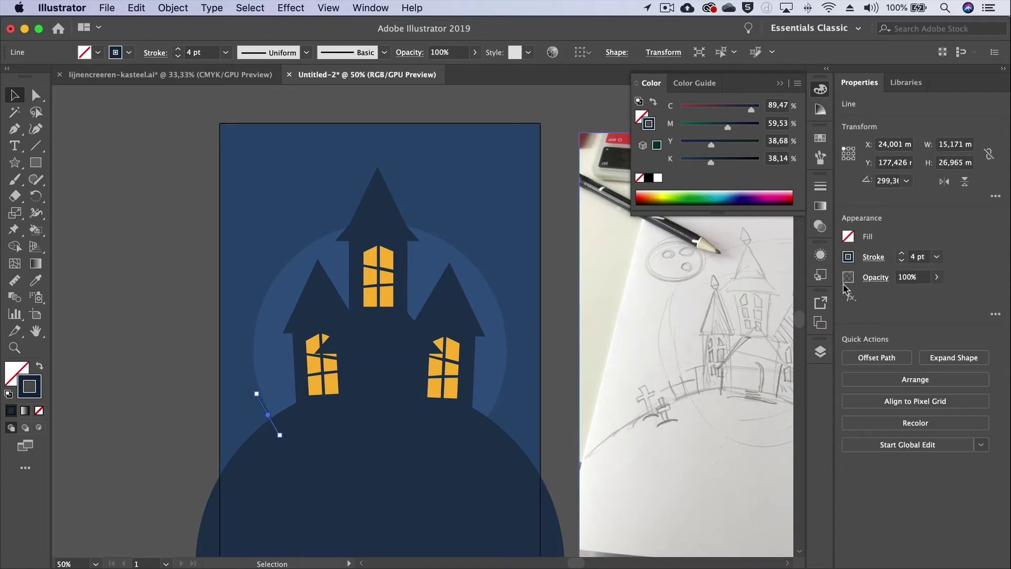
- Thicken the line to 23 pt and draw a crossing bar to form the cross
left_click(902, 254)
type("23")
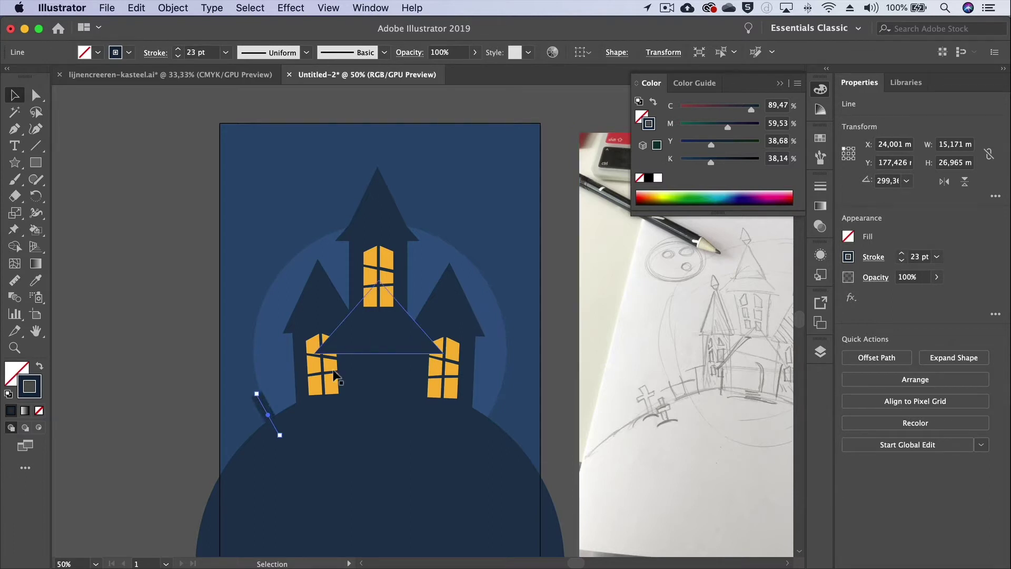
left_click_drag(262, 405, 258, 396)
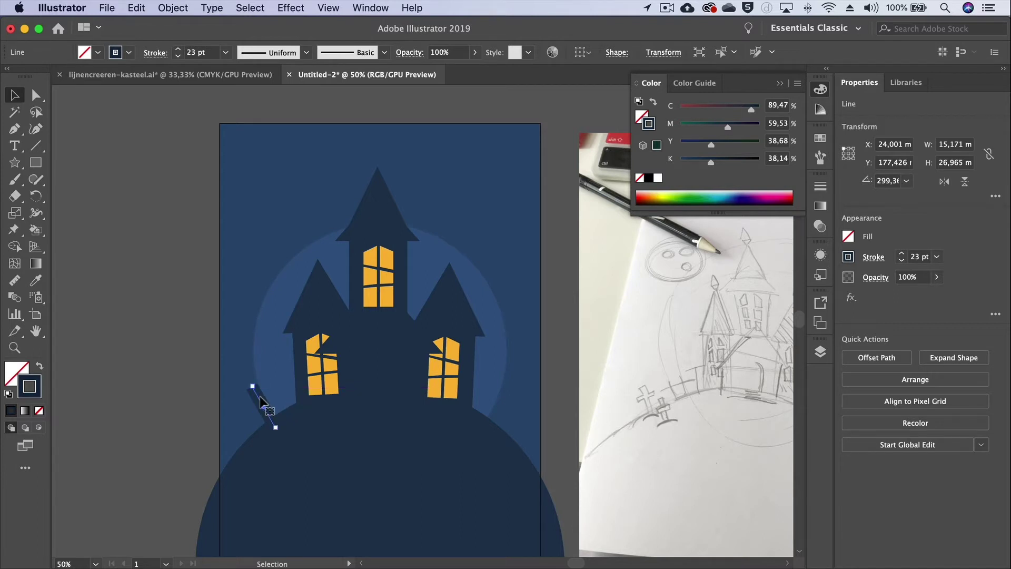
left_click(36, 145)
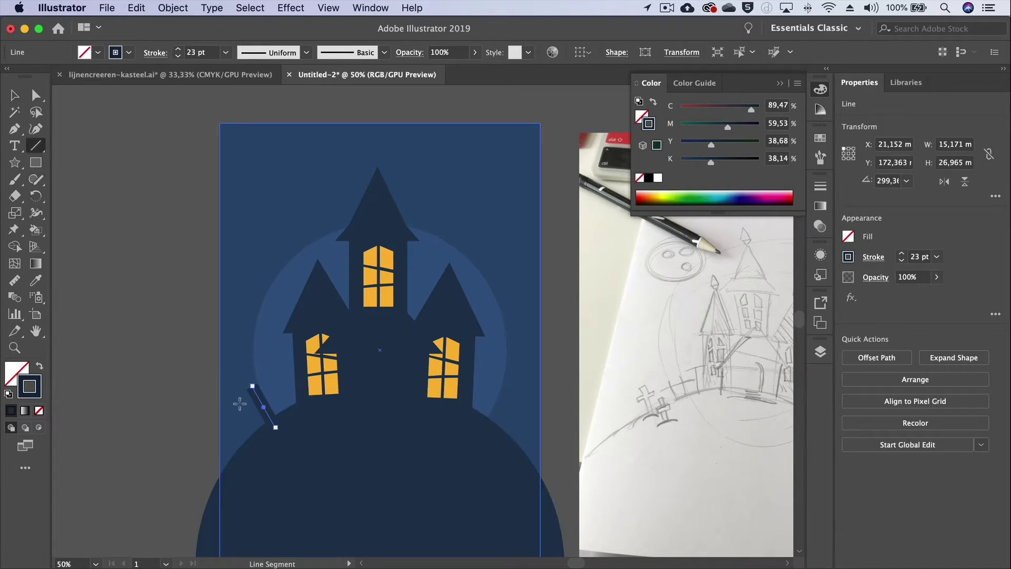
left_click_drag(243, 407, 275, 388)
left_click(14, 95)
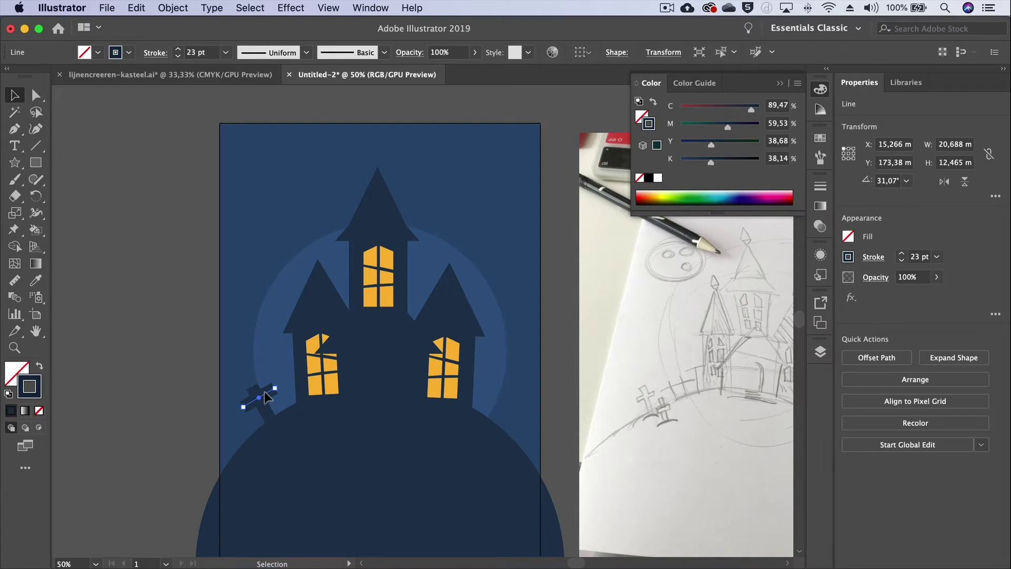
left_click_drag(265, 393, 266, 396)
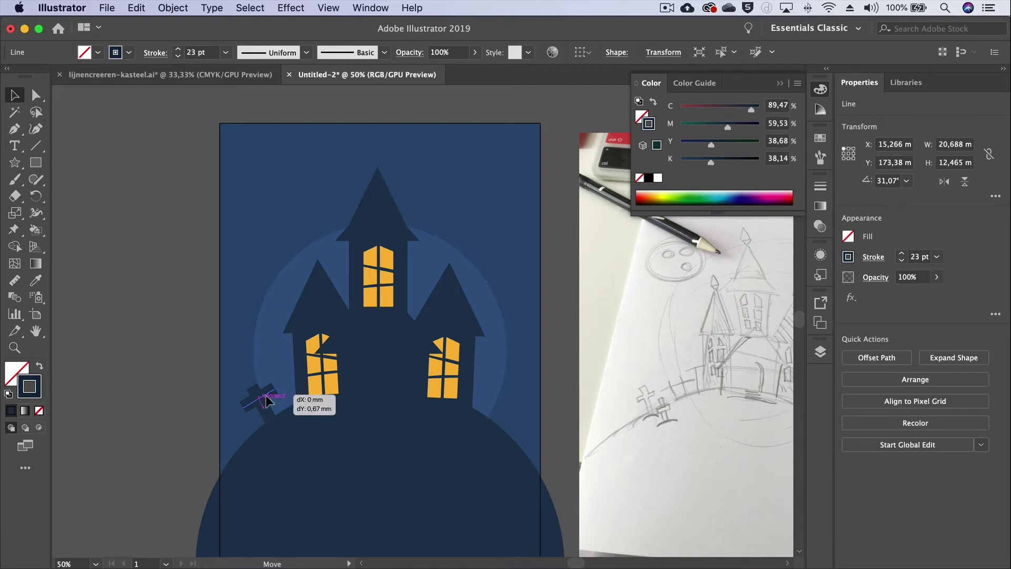
left_click(175, 365)
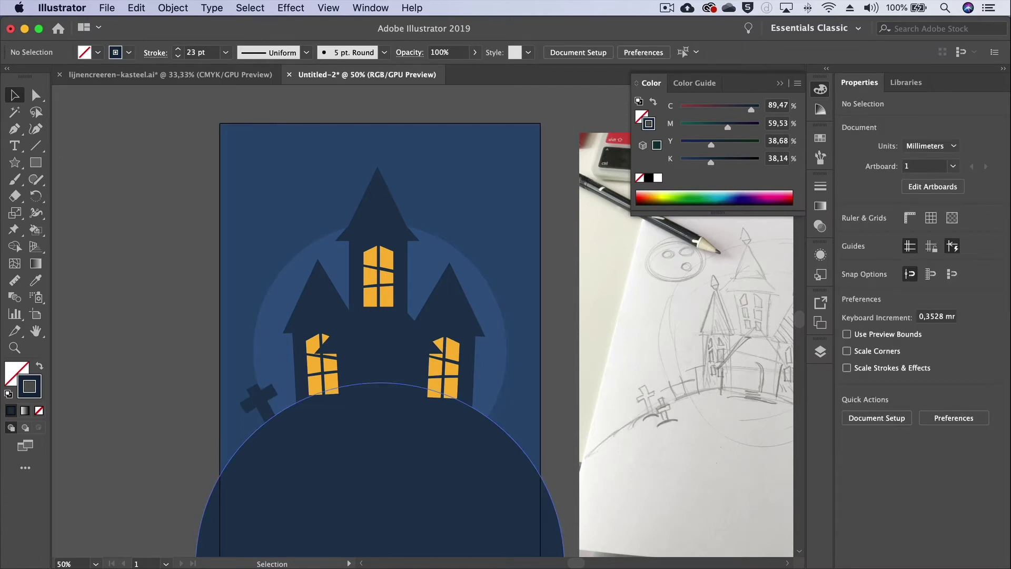
- Zoom in to 100% on the cross and nudge its bar into place
left_click(15, 348)
left_click(274, 403)
left_click(505, 348)
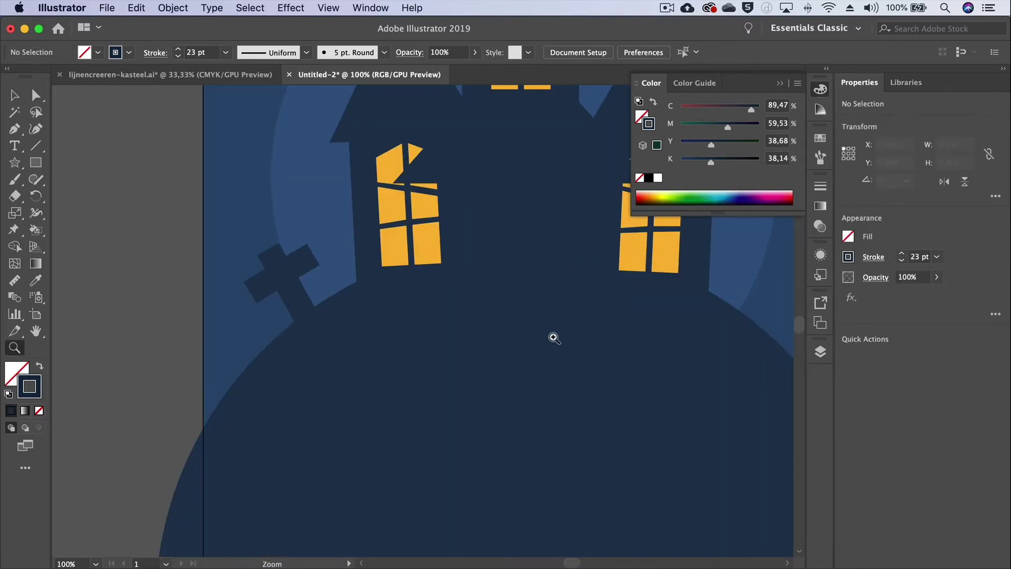
left_click(15, 94)
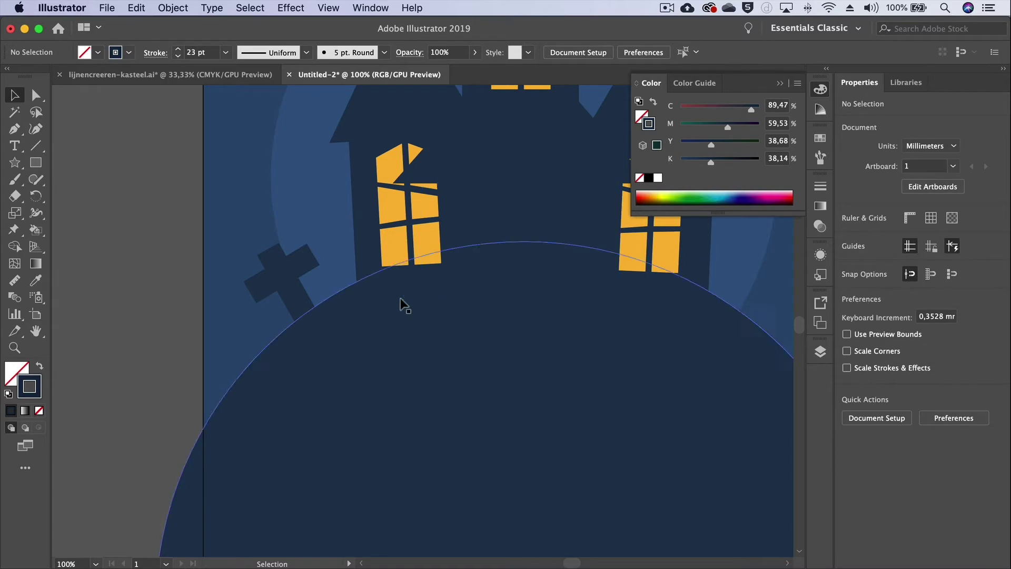
left_click_drag(274, 280, 276, 284)
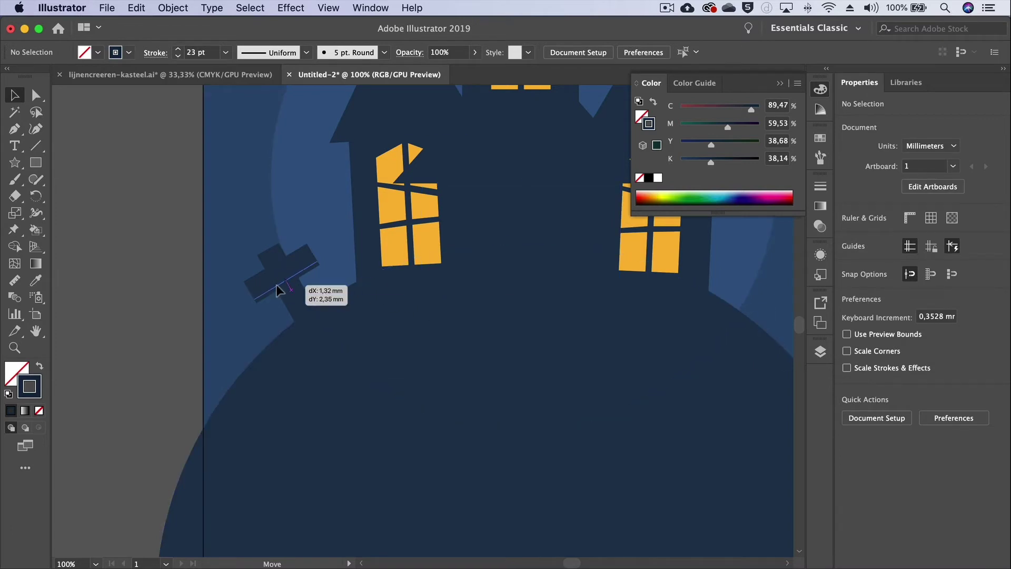
left_click(138, 280)
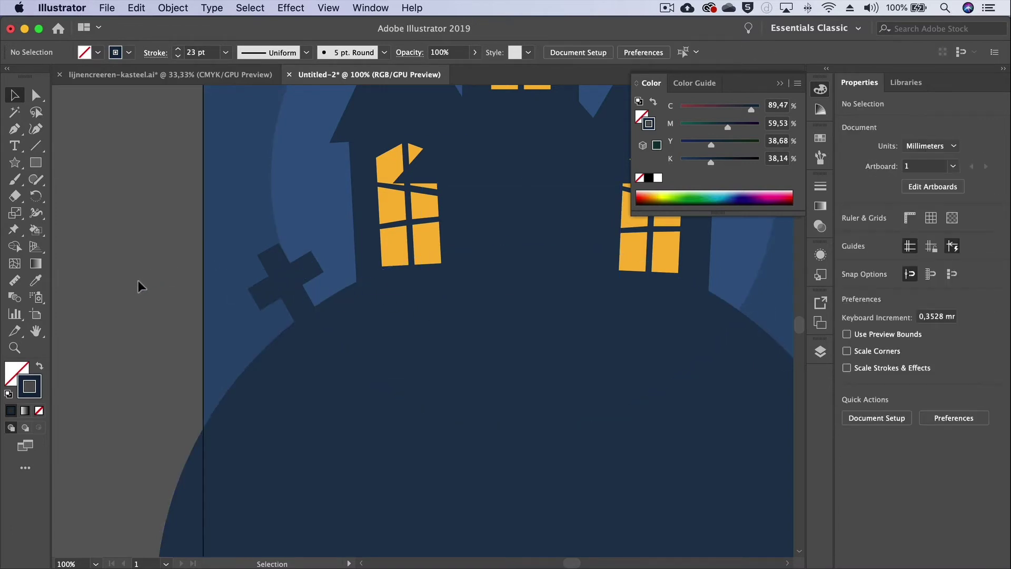
scroll(122, 283, "right", 5)
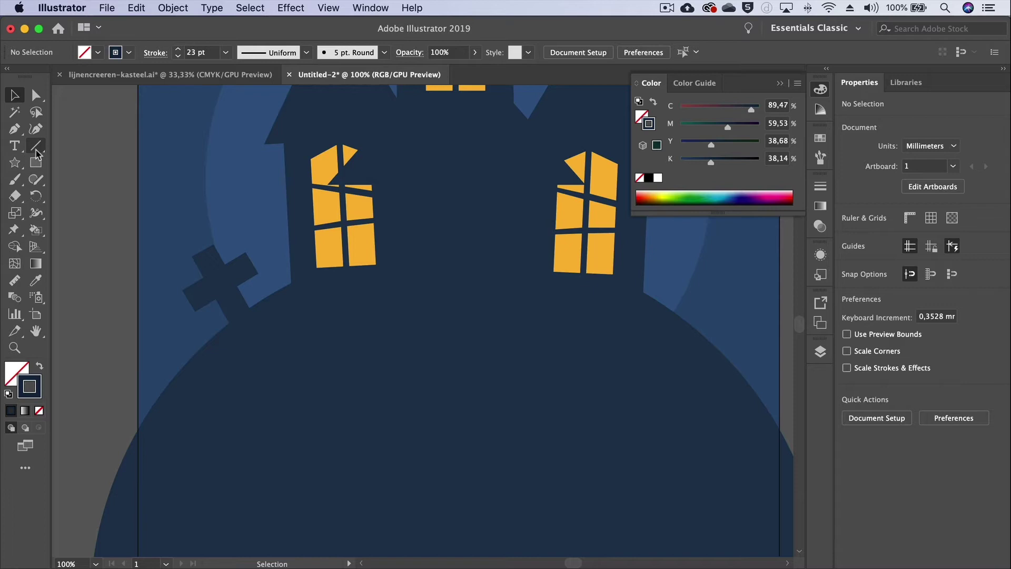
- Draw an arc below the cross, give it a sky-blue stroke and shift it slightly down-right
left_click_drag(37, 153, 73, 163)
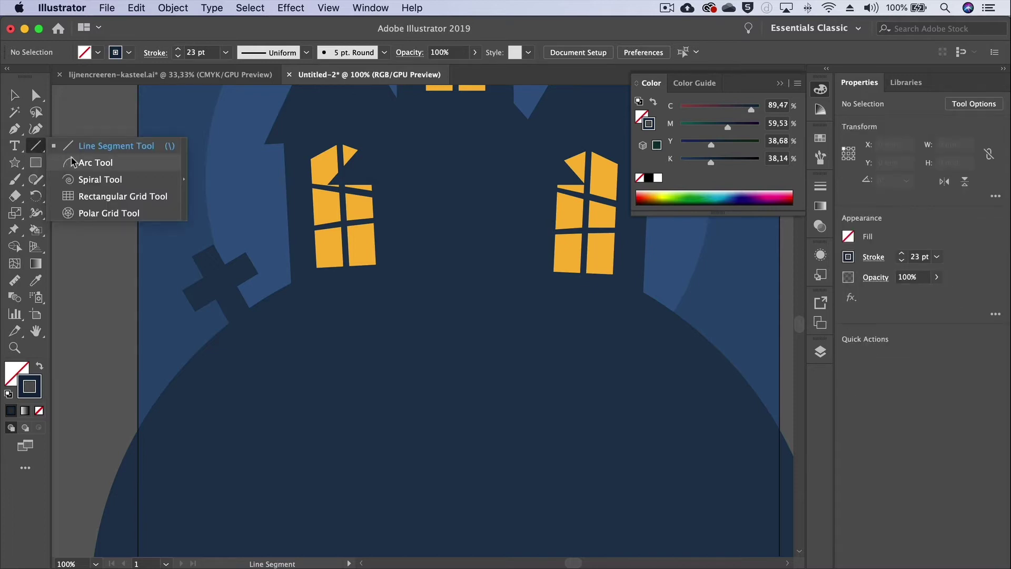
left_click(75, 160)
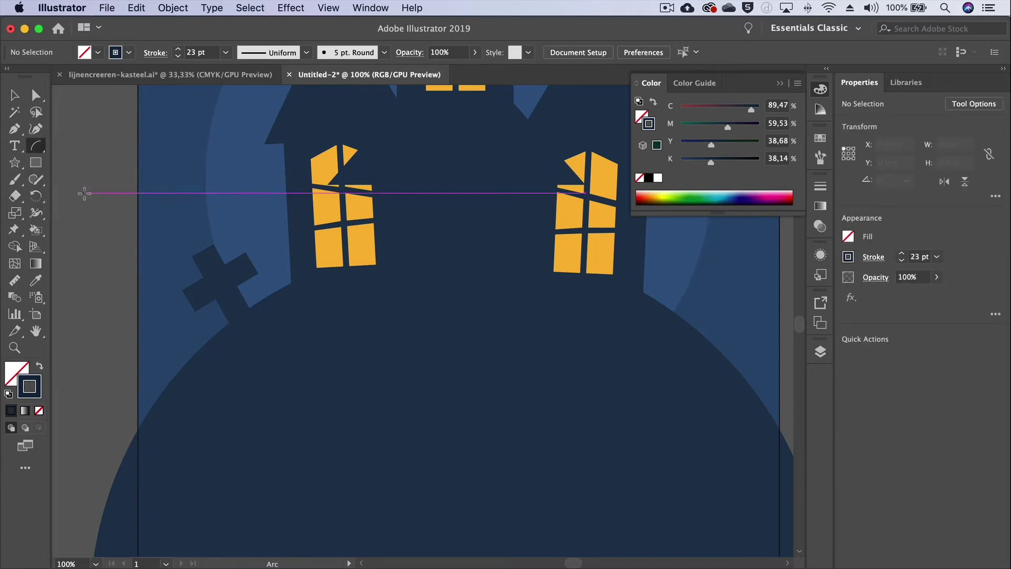
left_click_drag(226, 291, 225, 354)
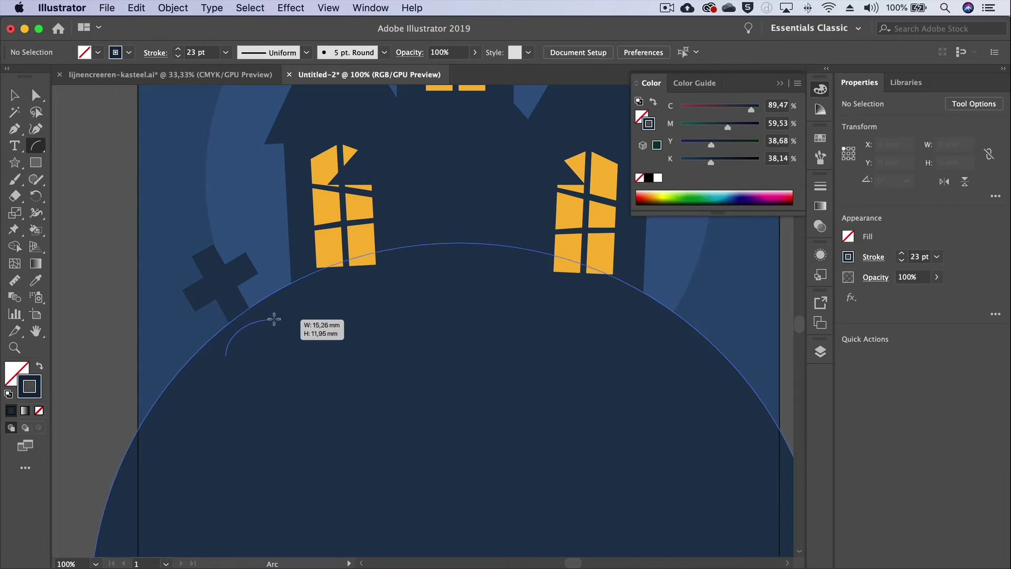
mouse_move(225, 354)
left_mouse_down()
mouse_move(261, 320)
mouse_move(283, 332)
mouse_move(298, 311)
mouse_move(282, 318)
left_mouse_up()
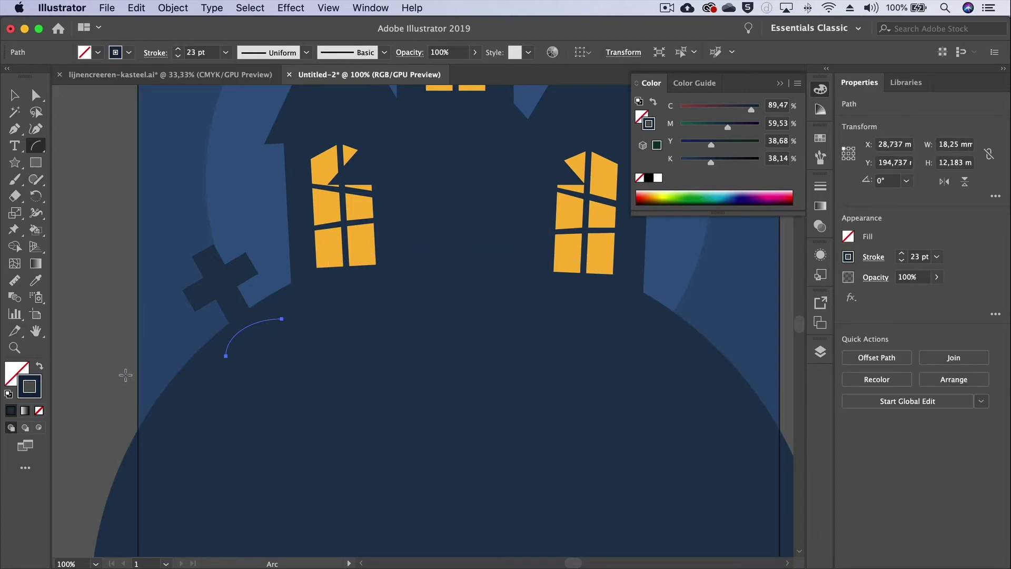
left_click(34, 280)
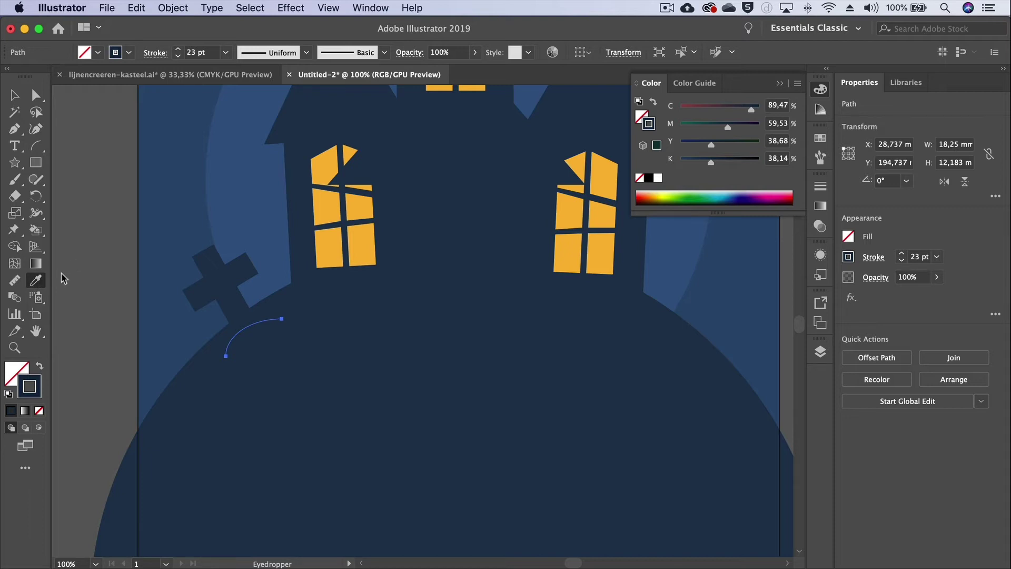
left_click(170, 239)
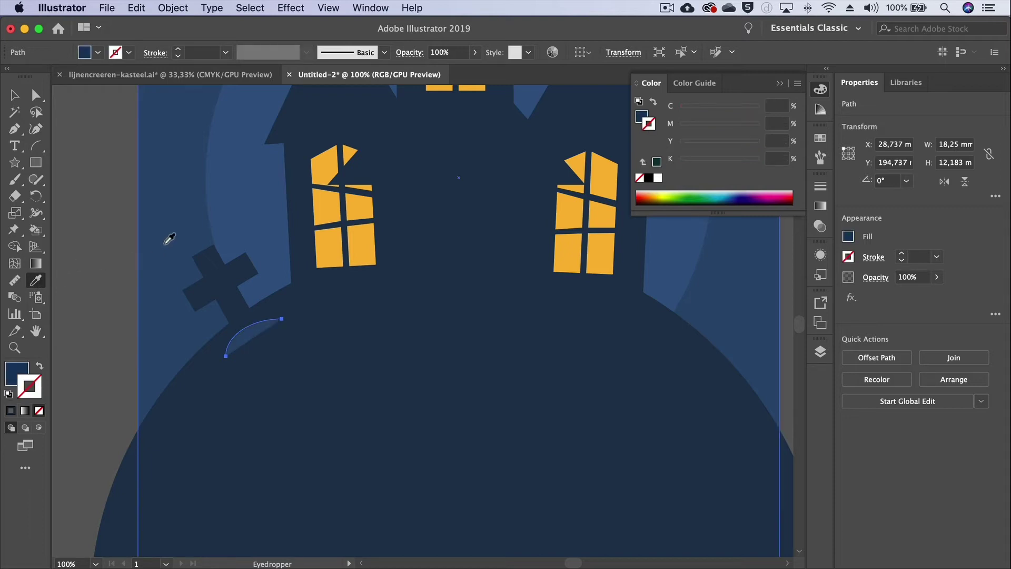
left_click(40, 369)
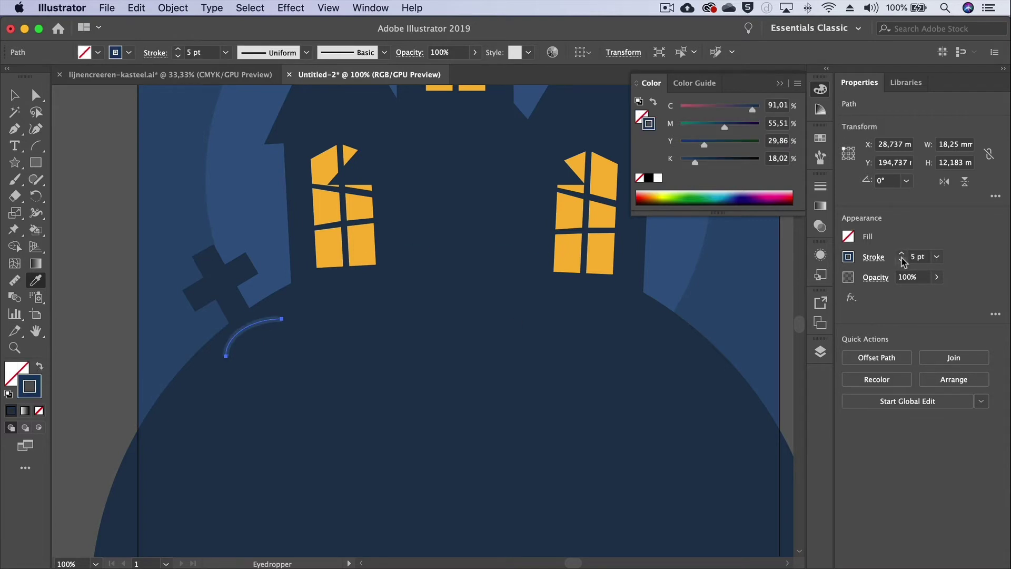
left_click(14, 94)
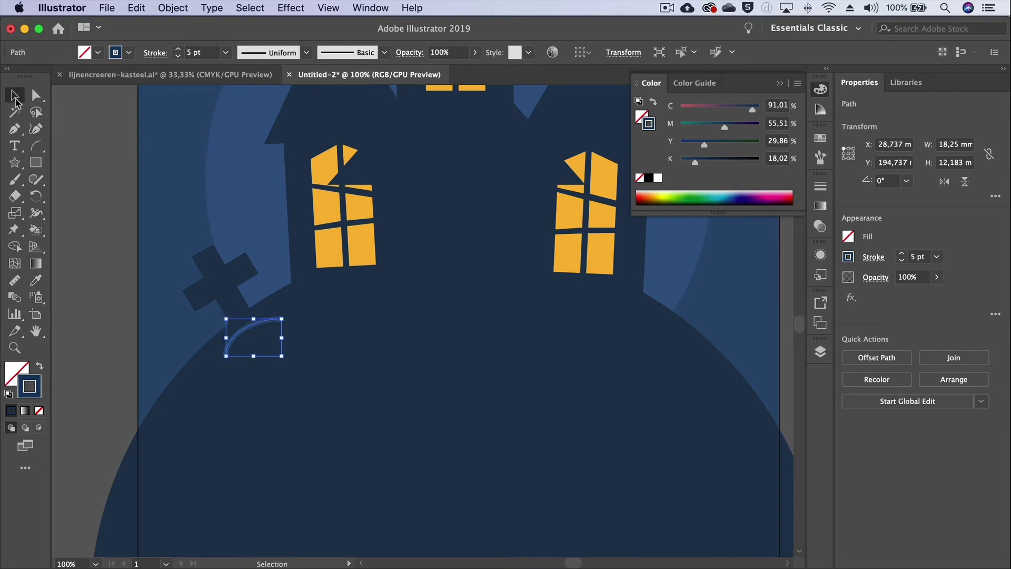
left_click_drag(244, 335, 248, 343)
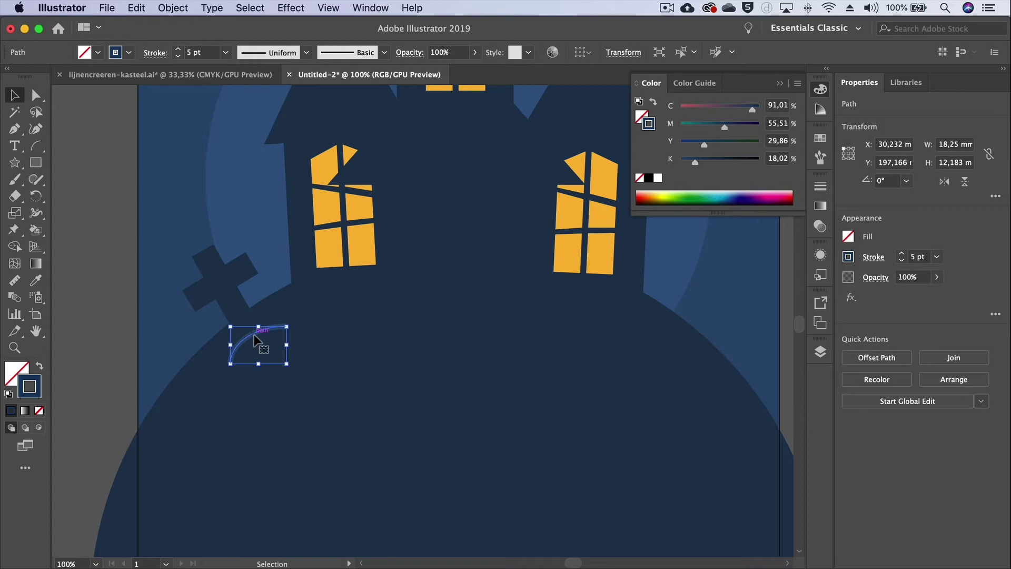
- Draw a second arc beside the first one
left_click(72, 271)
left_click(36, 145)
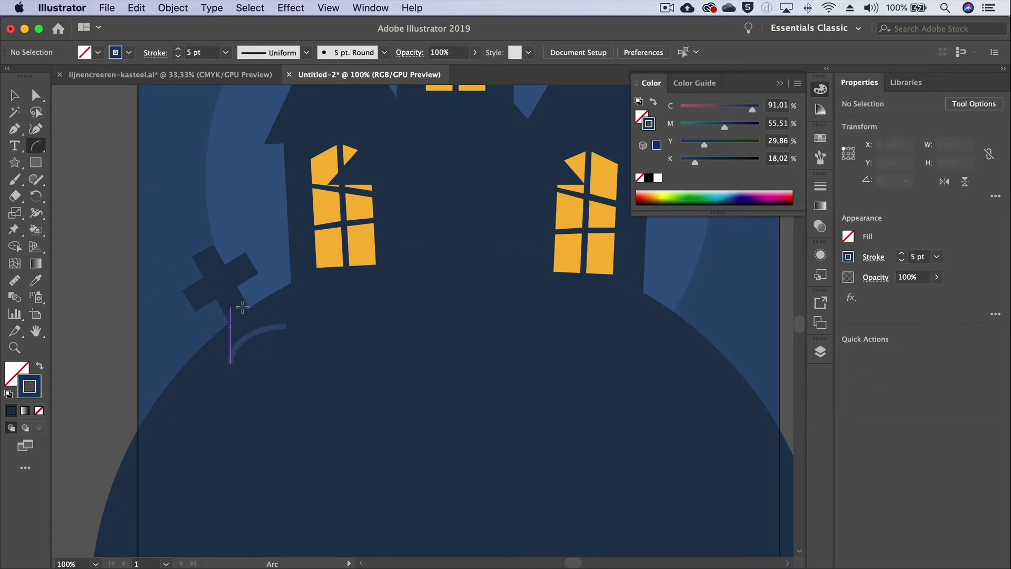
left_click_drag(272, 337, 325, 315)
- Group the cross's upright and crossing bar into one object
key("v")
left_click(235, 308)
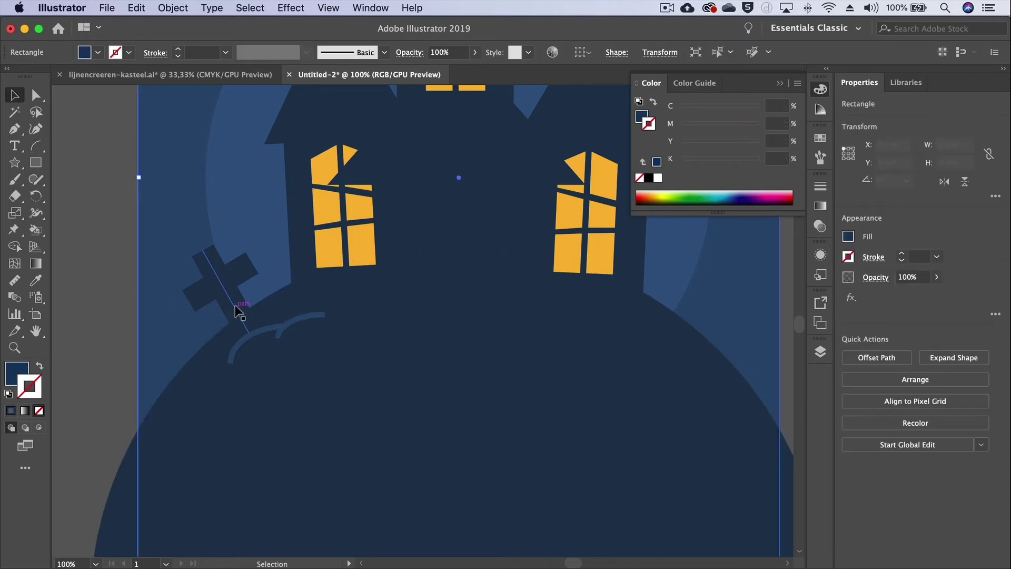
left_click(240, 267, "shift")
key("a")
key("super+g")
key("v")
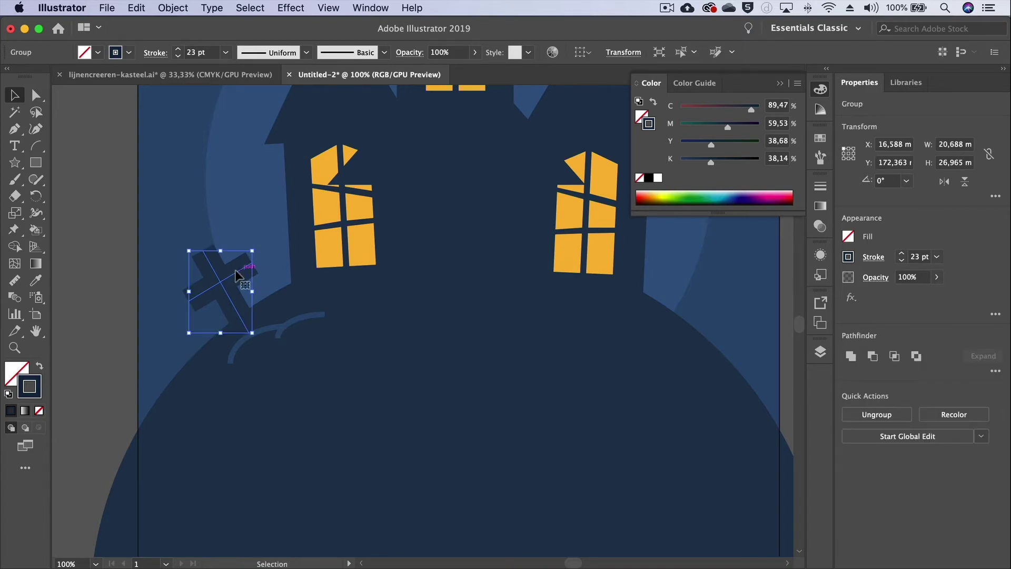
- Duplicate the cross to the right on the hill and fill the copy with sampled blue
left_click_drag(232, 300, 285, 288)
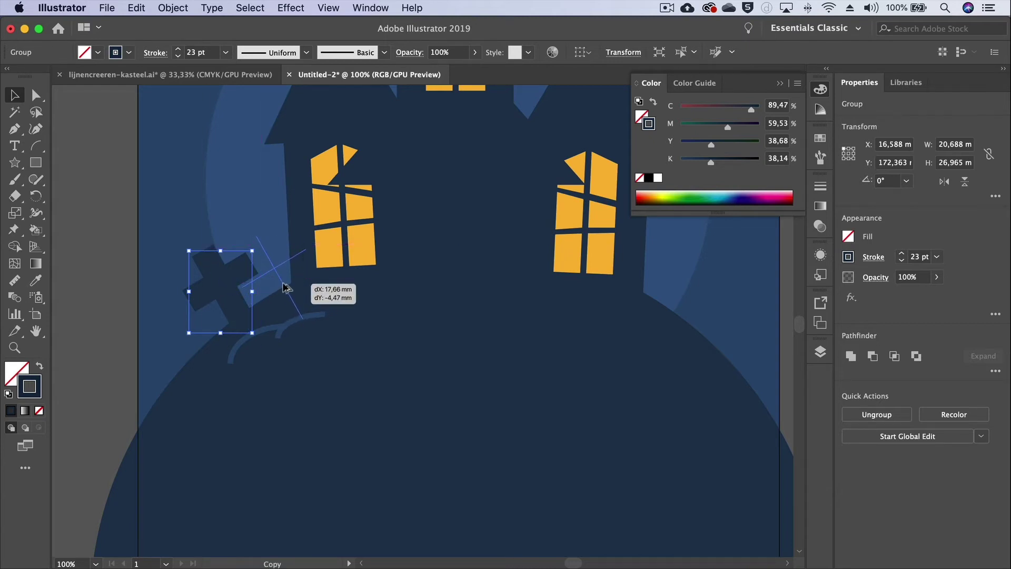
left_click_drag(285, 287, 291, 287)
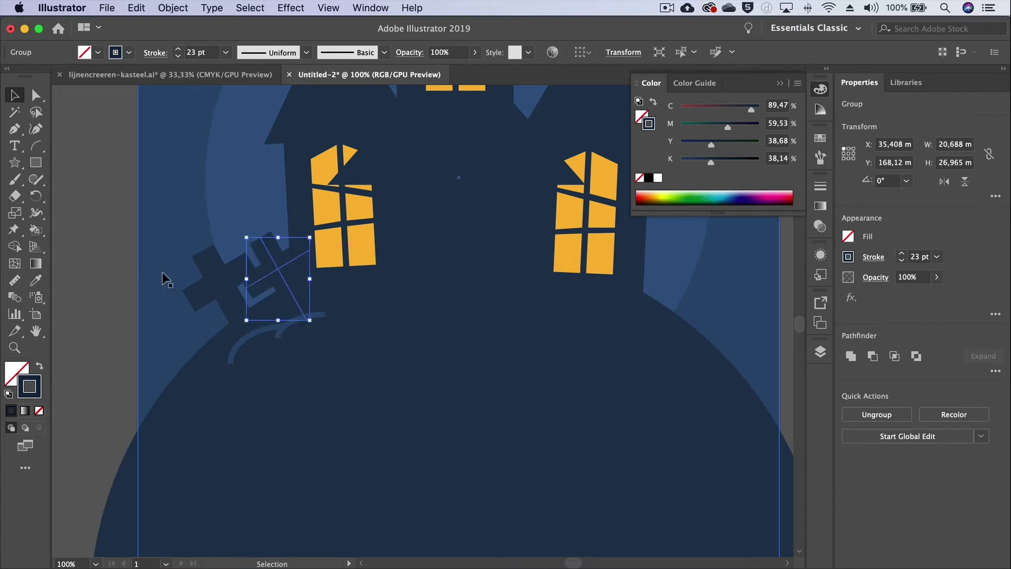
left_click(94, 271)
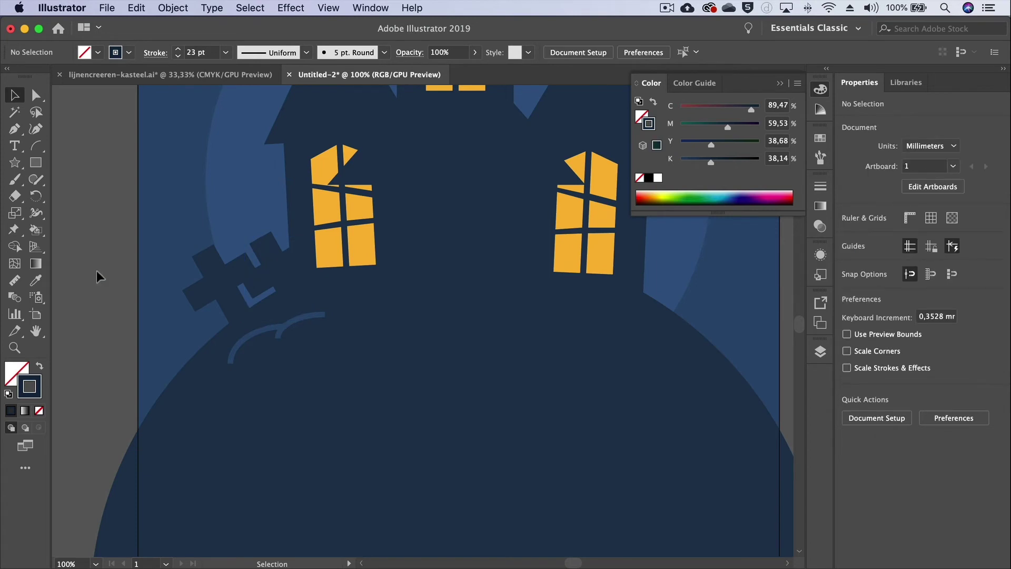
scroll(180, 282, "right", 3)
left_click(212, 274)
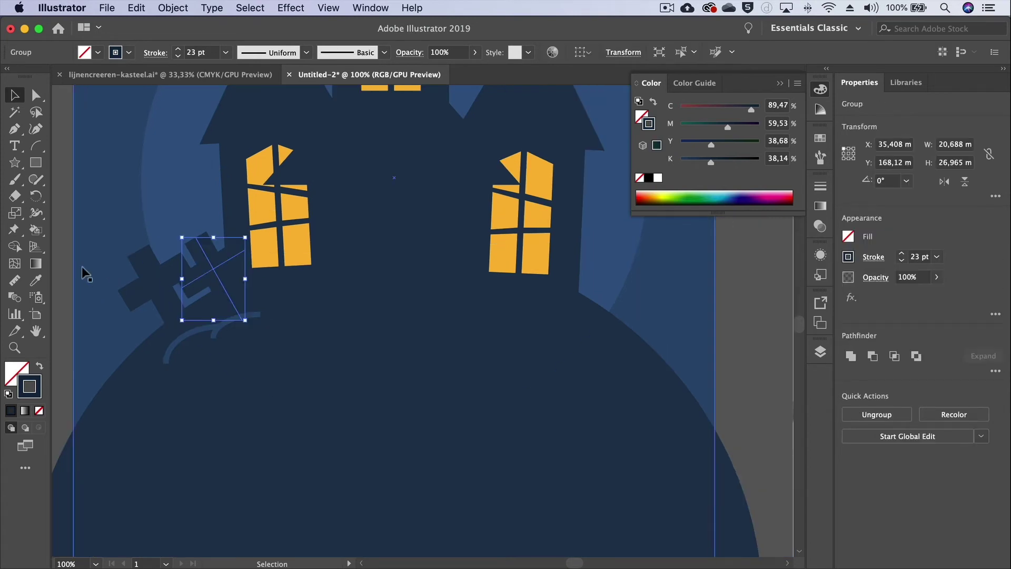
left_click(36, 280)
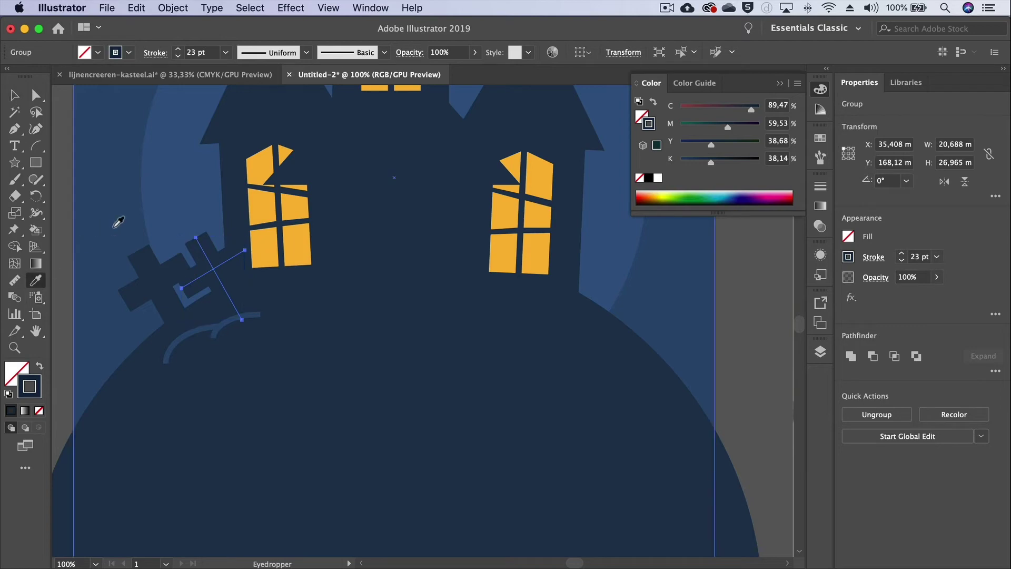
left_click(108, 224)
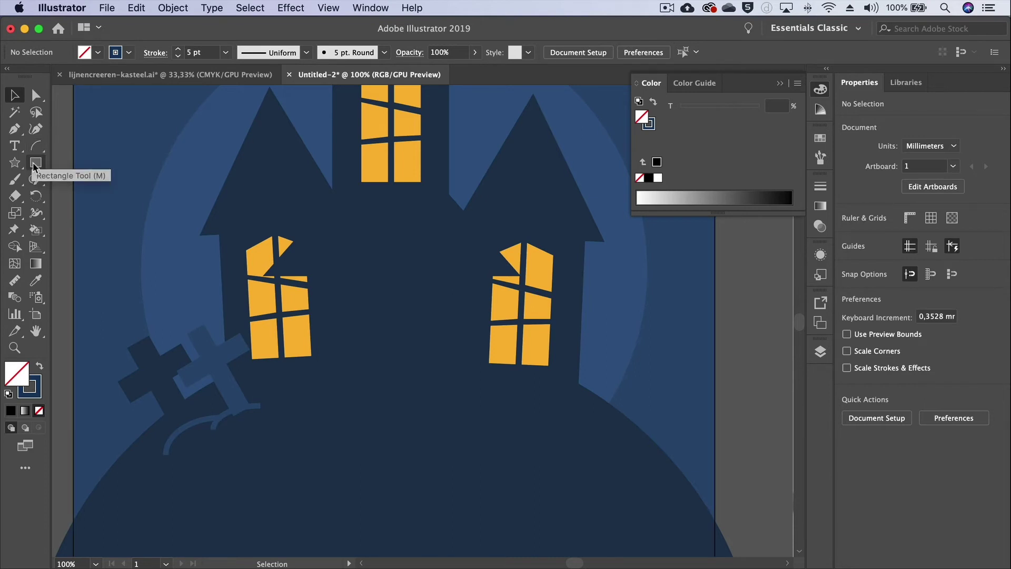
- Draw a 19.4 × 38.2 mm door rectangle with an orange window-colour outline and no fill
left_click(36, 163)
left_click_drag(371, 266, 432, 390)
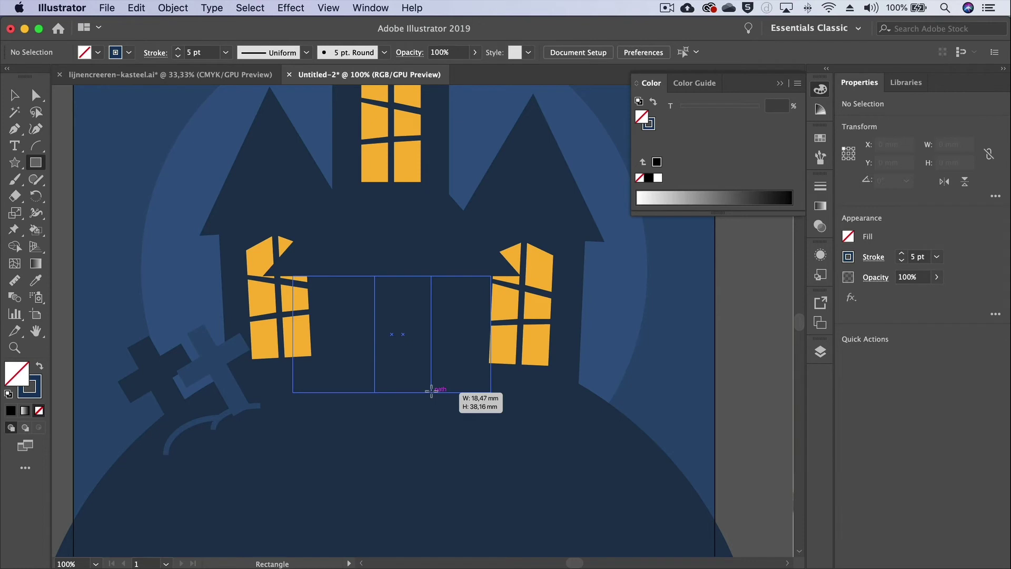
left_click_drag(432, 391, 435, 393)
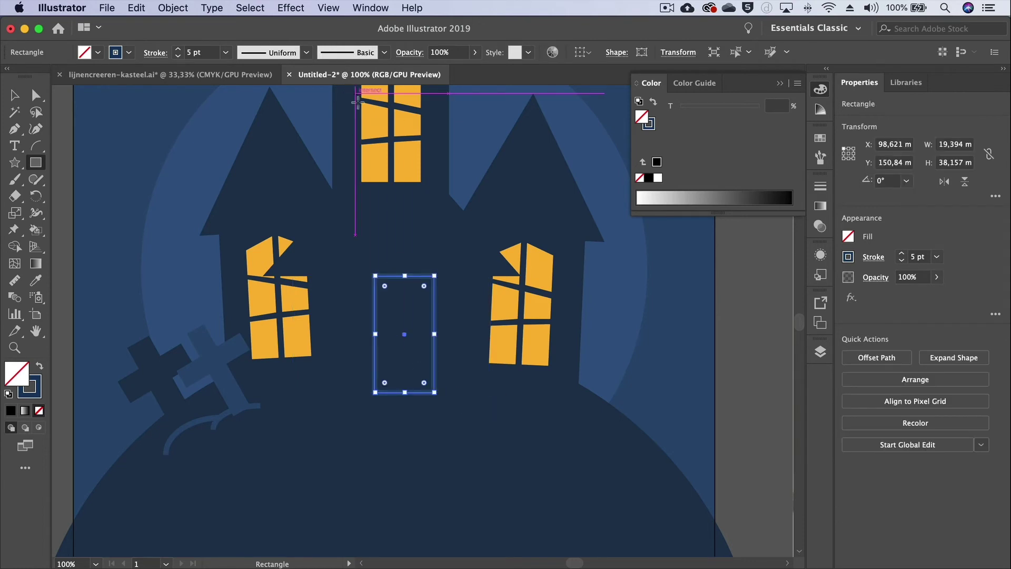
left_click(35, 280)
left_click(375, 161)
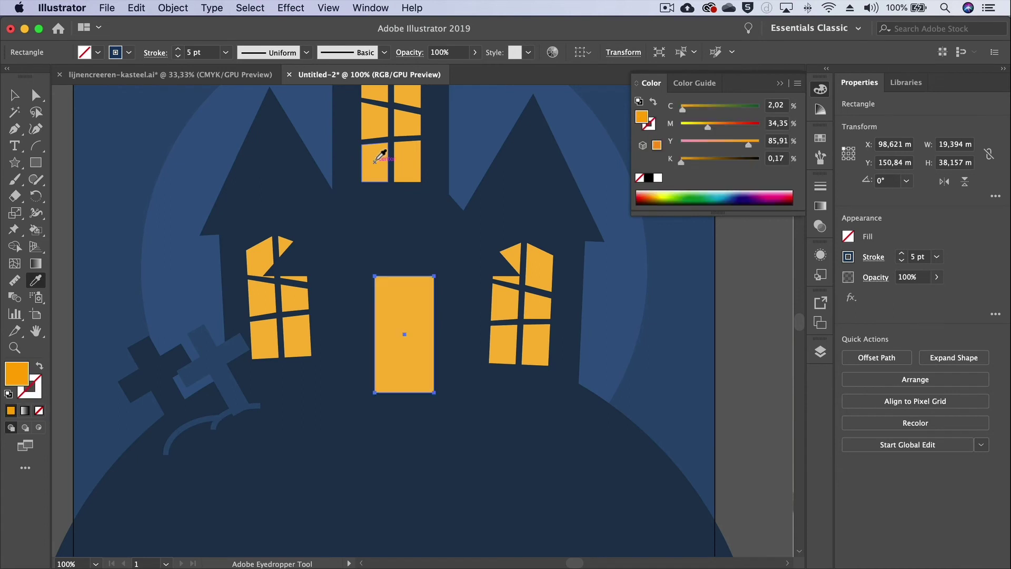
left_click(40, 367)
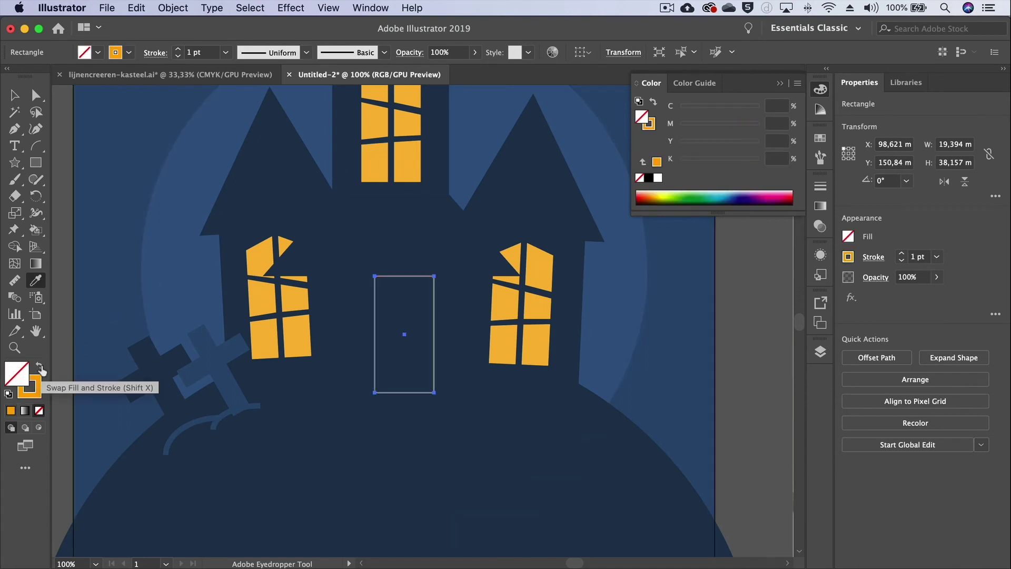
- Round the door's top-right corner and delete its top-left anchor to remove the left side
left_click(36, 95)
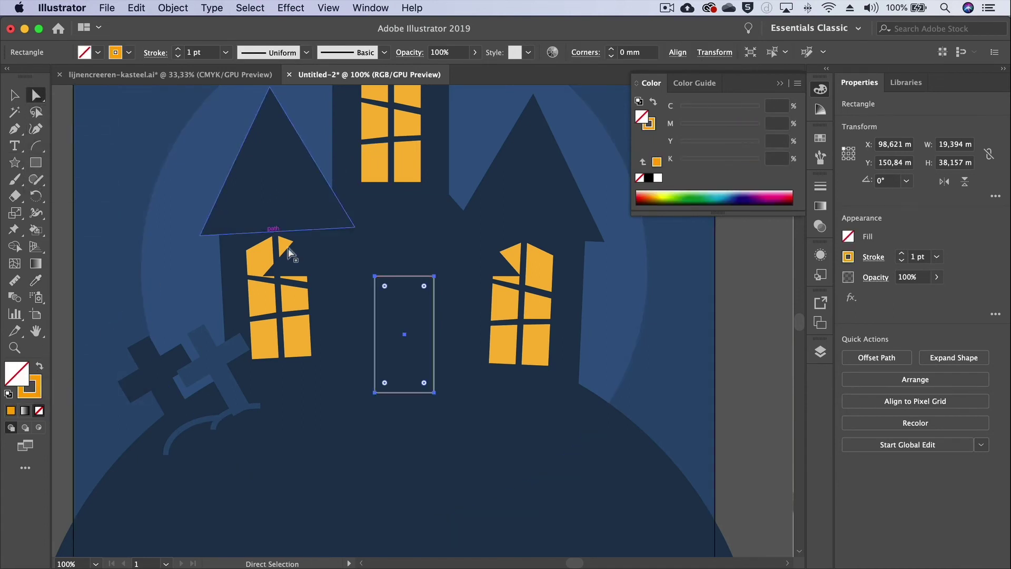
left_click(434, 276)
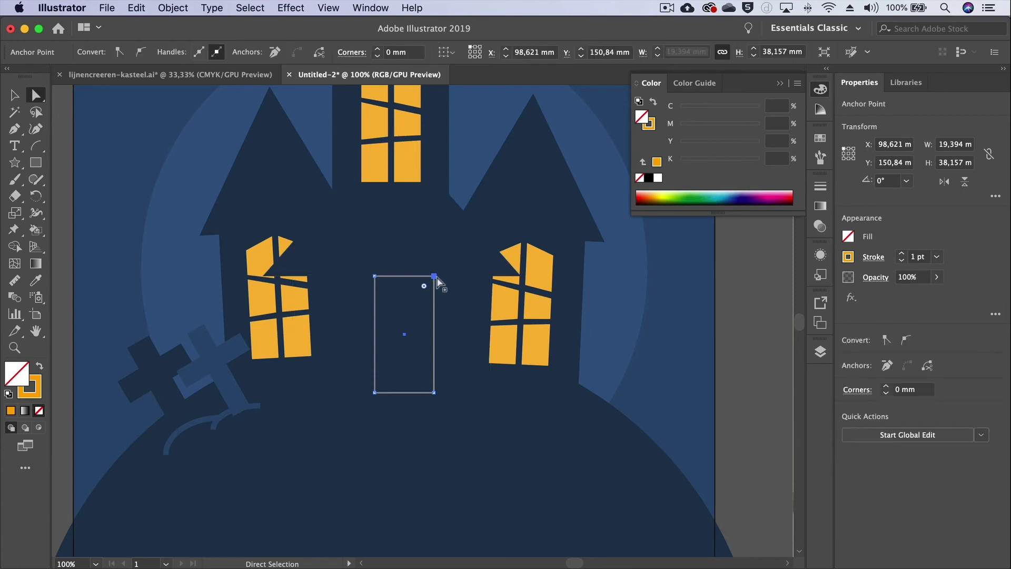
left_click_drag(424, 286, 401, 316)
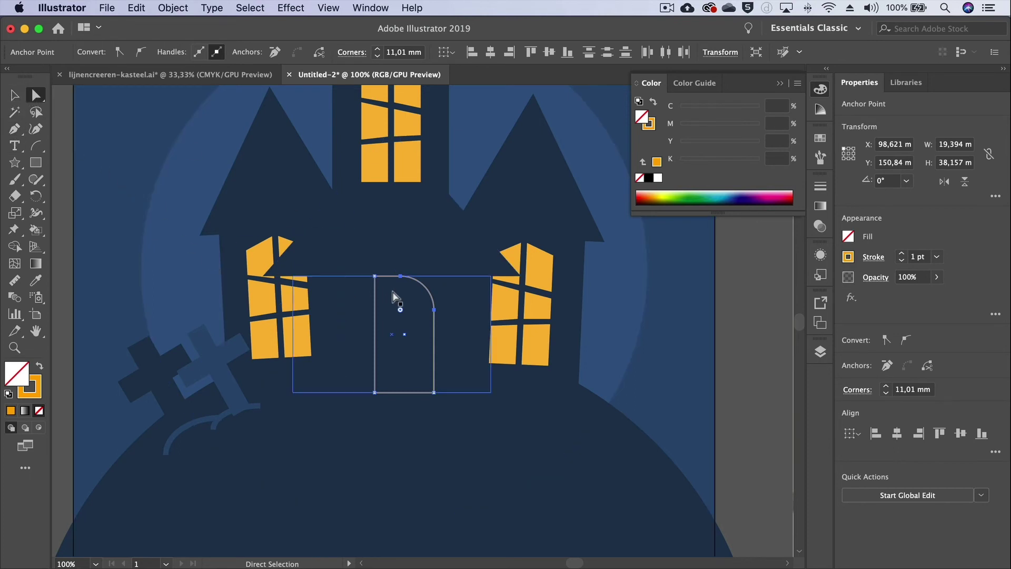
left_click(375, 276)
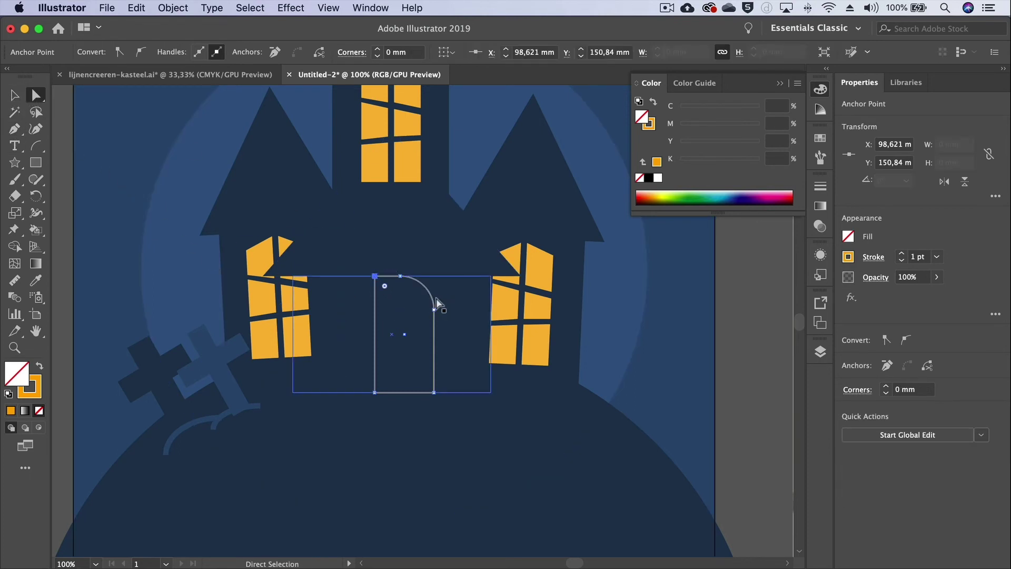
key("Delete")
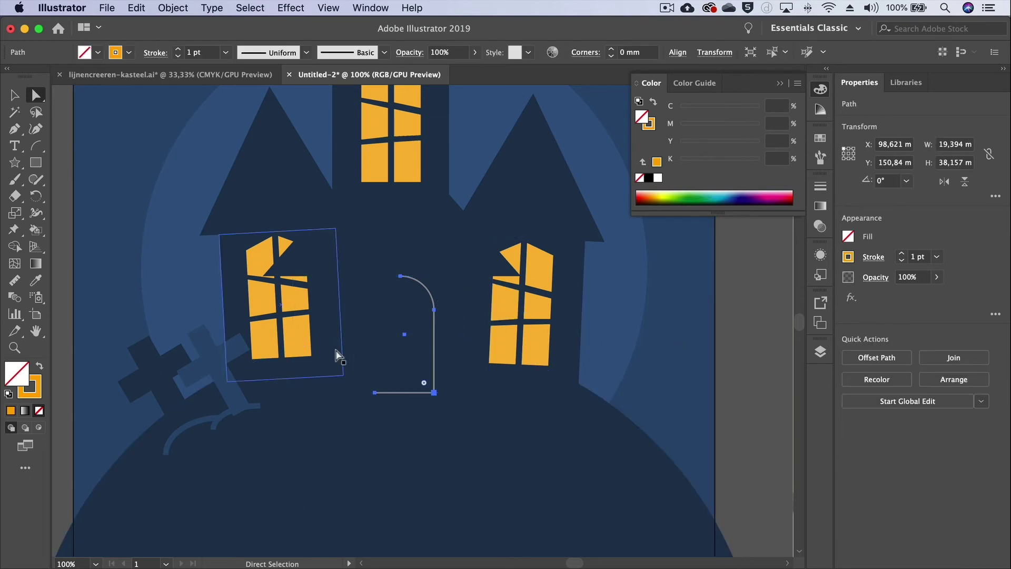
left_click(14, 95)
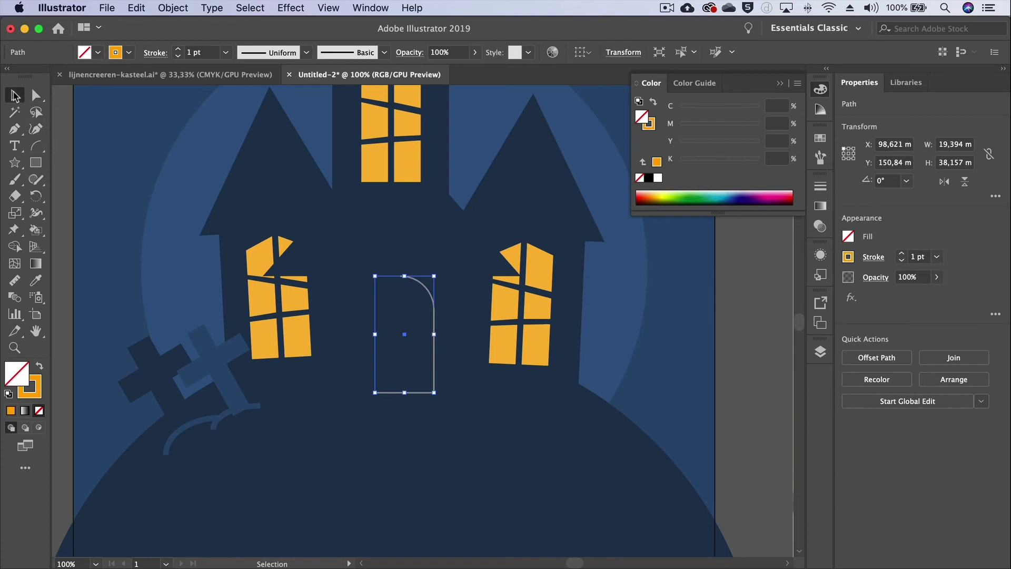
left_click(763, 361)
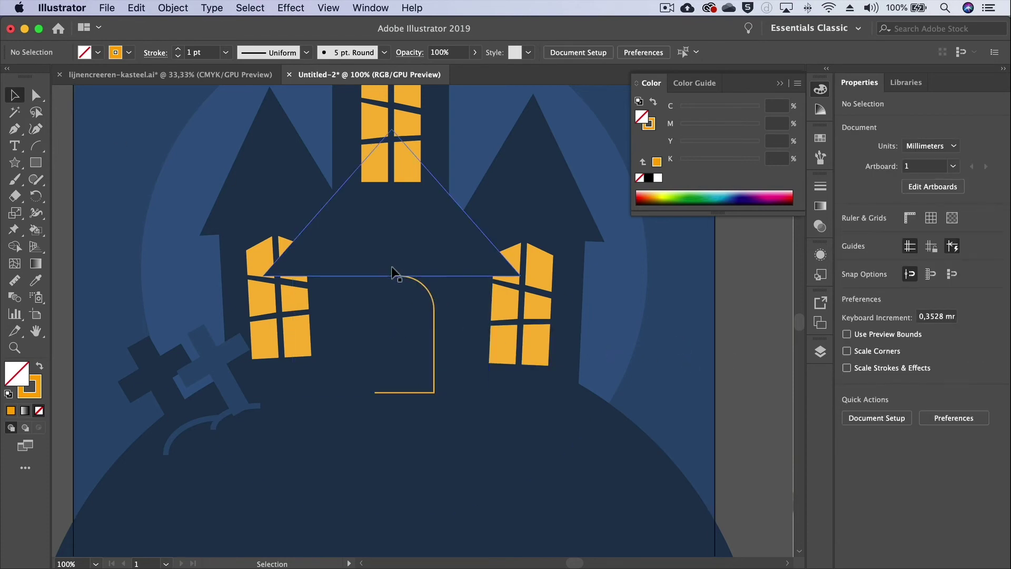
- Draw an orange step line under the door and duplicate it downward
left_click_drag(35, 145, 81, 152)
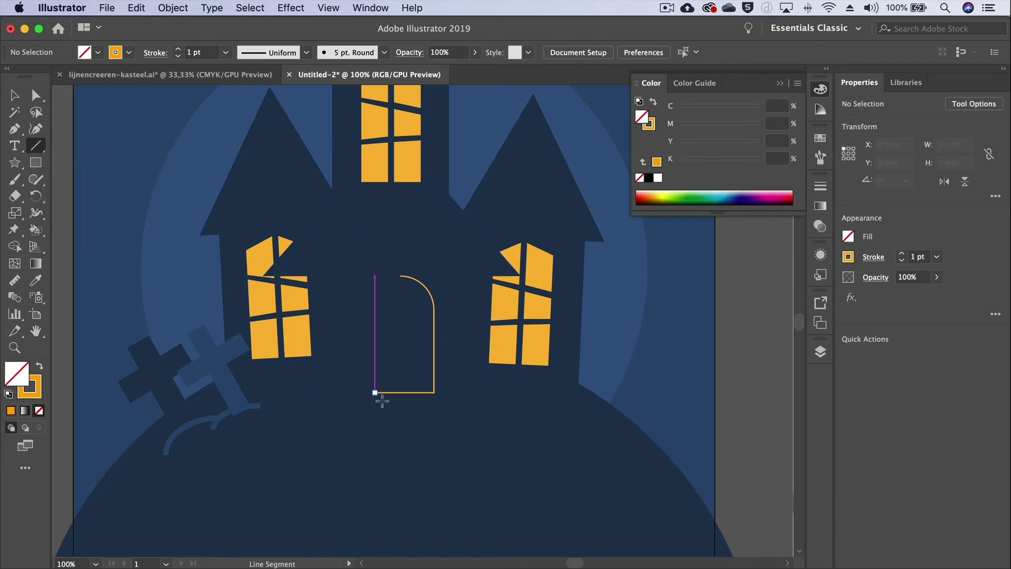
left_click_drag(375, 401, 434, 400)
key("v")
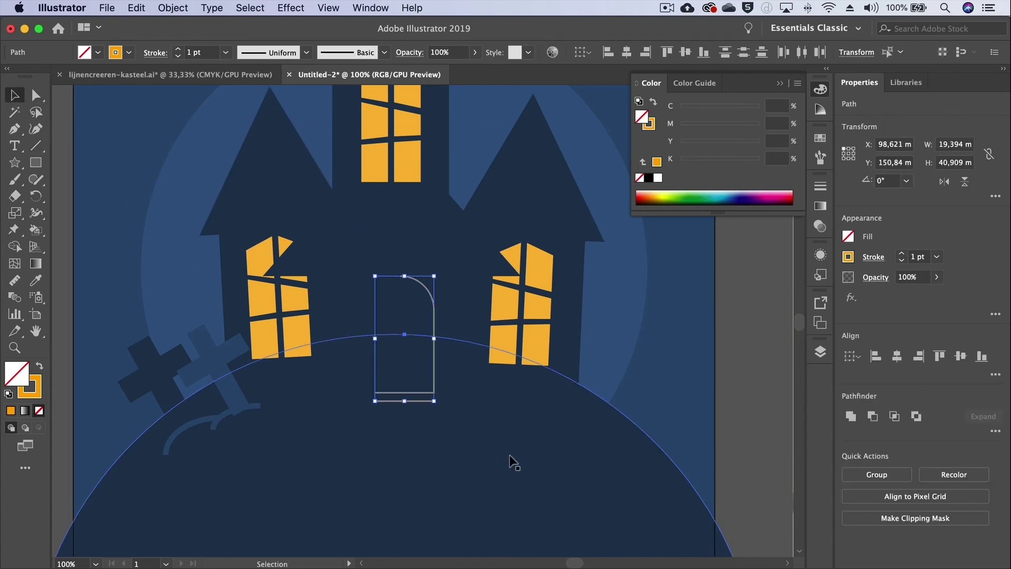
left_click(419, 431)
left_click(417, 401)
left_click_drag(413, 402, 412, 410)
key("super+d")
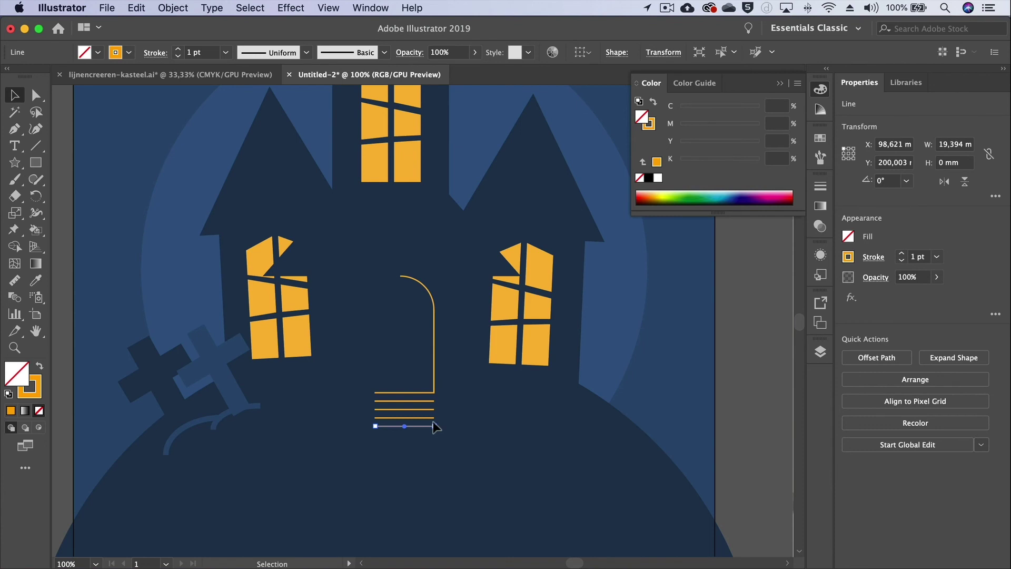
- Lengthen the lower step lines, making the lowest about 27 mm wide
left_click_drag(434, 423, 451, 426)
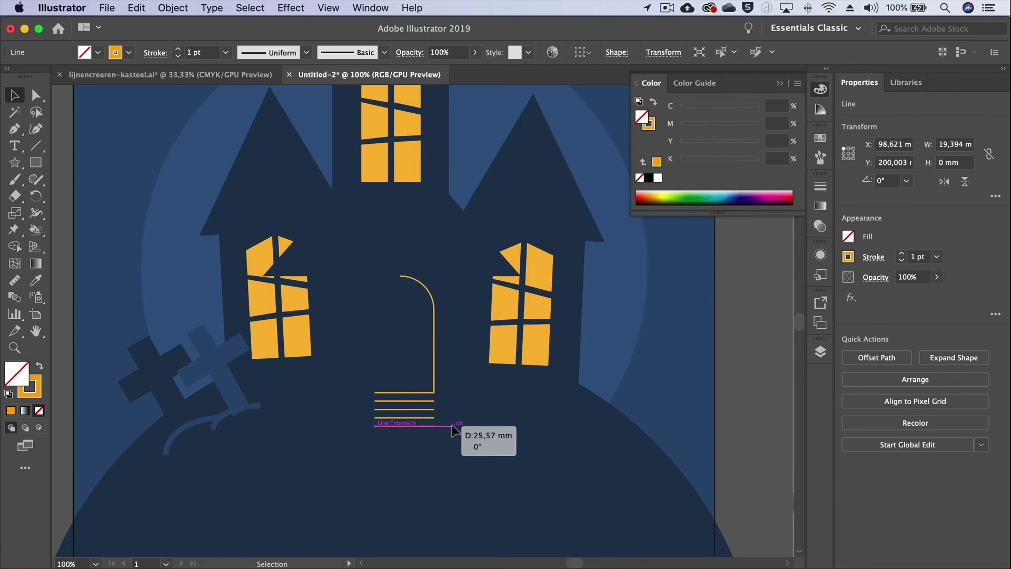
left_click_drag(452, 424, 446, 418)
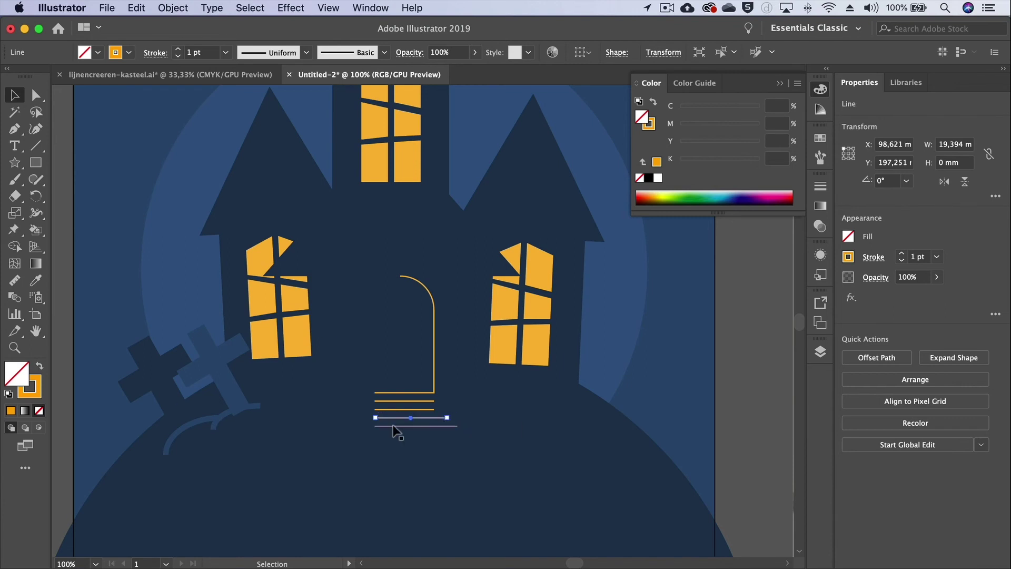
left_click_drag(434, 410, 440, 410)
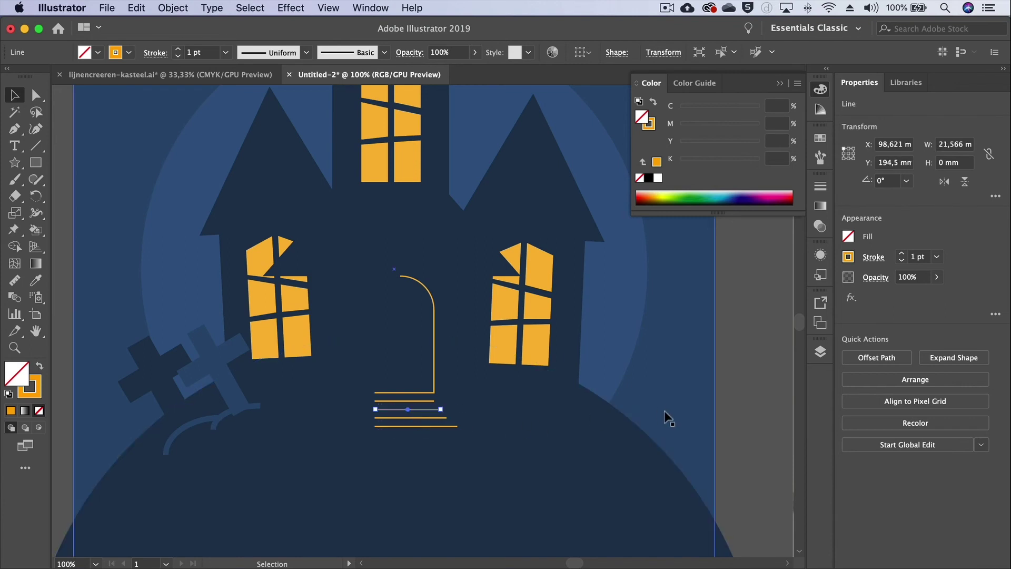
left_click(751, 412)
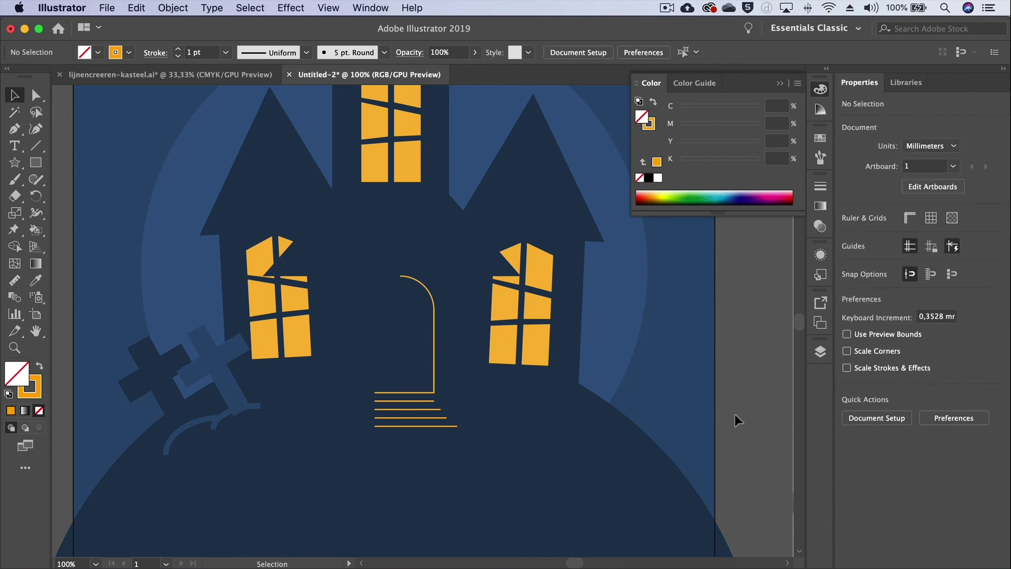
- Horizontally centre all four step lines and nudge them into place under the door
left_click(415, 401)
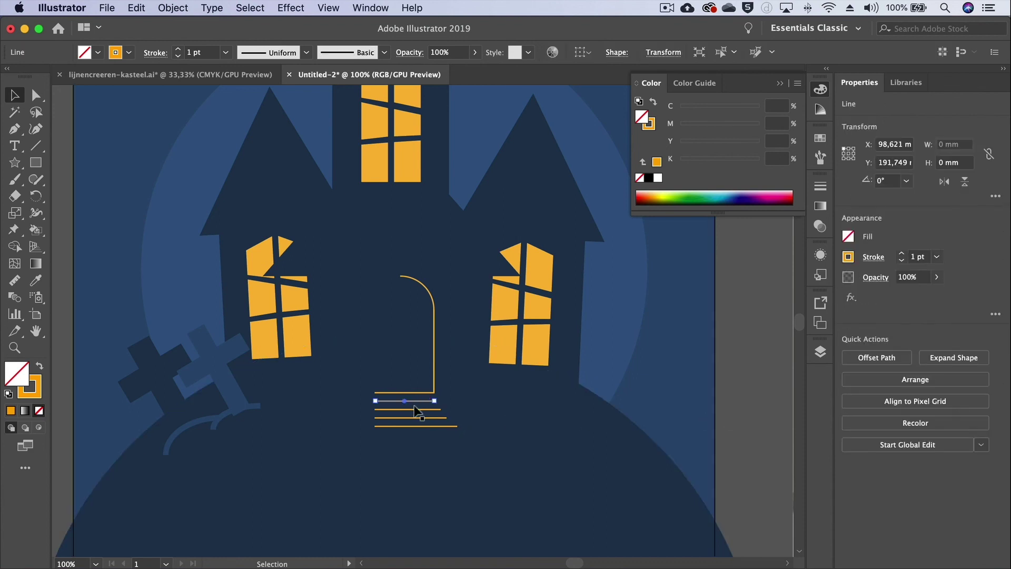
left_click(440, 418, "shift")
left_click(440, 425, "shift")
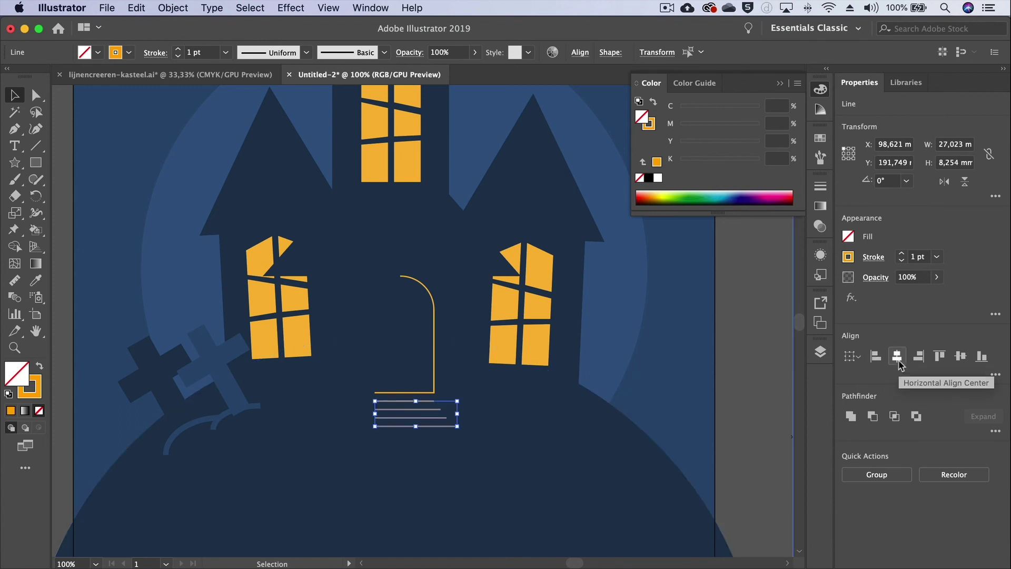
left_click(897, 356)
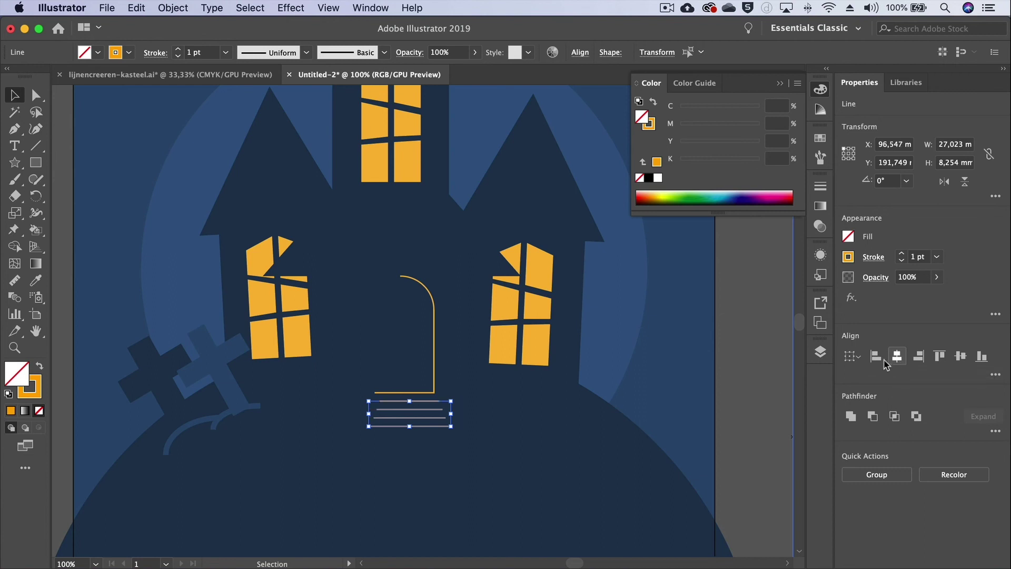
key("Left")
key("Left")
key("Left")
key("Left")
key("Left")
key("Right")
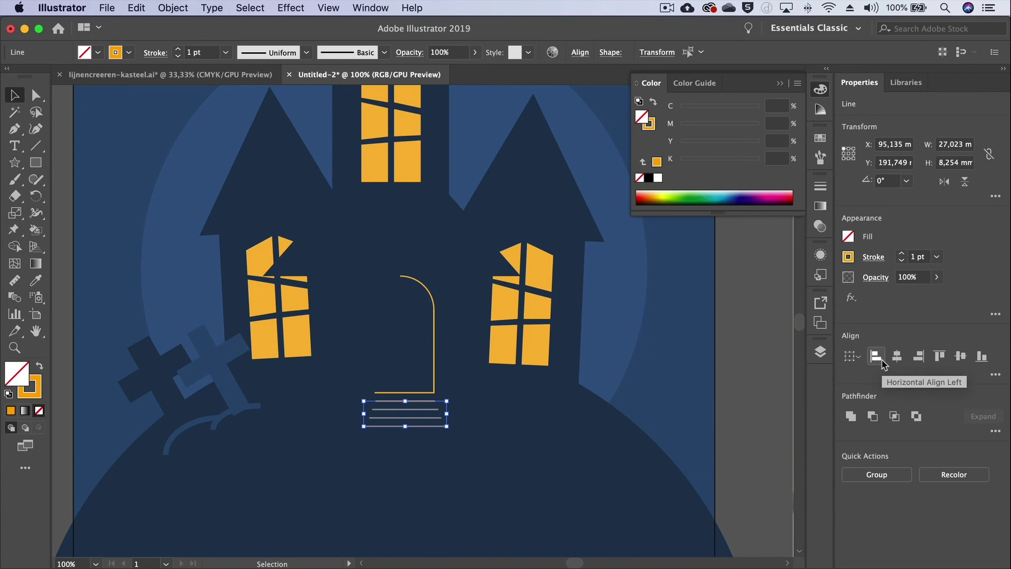
left_click(753, 392)
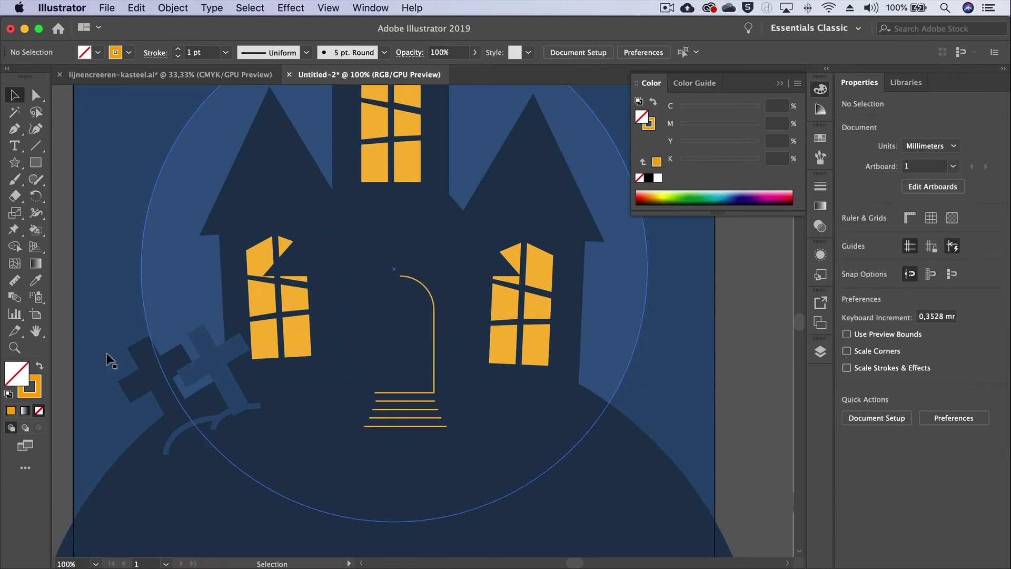
- Zoom out and scroll to view the whole castle artboard beside the reference sketch
left_click(15, 348)
left_click(409, 302, "alt")
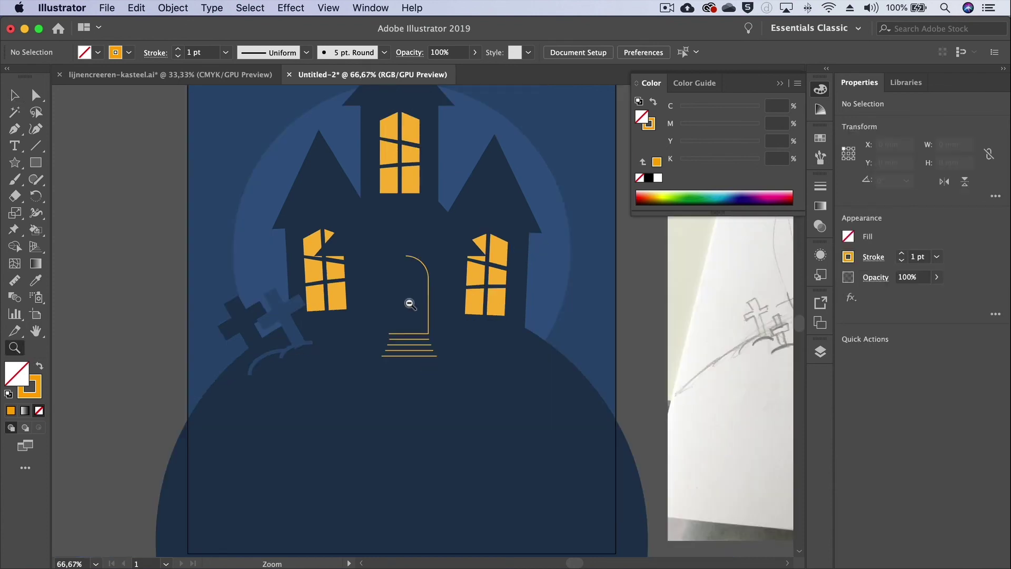
scroll(409, 301, "up", 2)
scroll(410, 301, "up", 3)
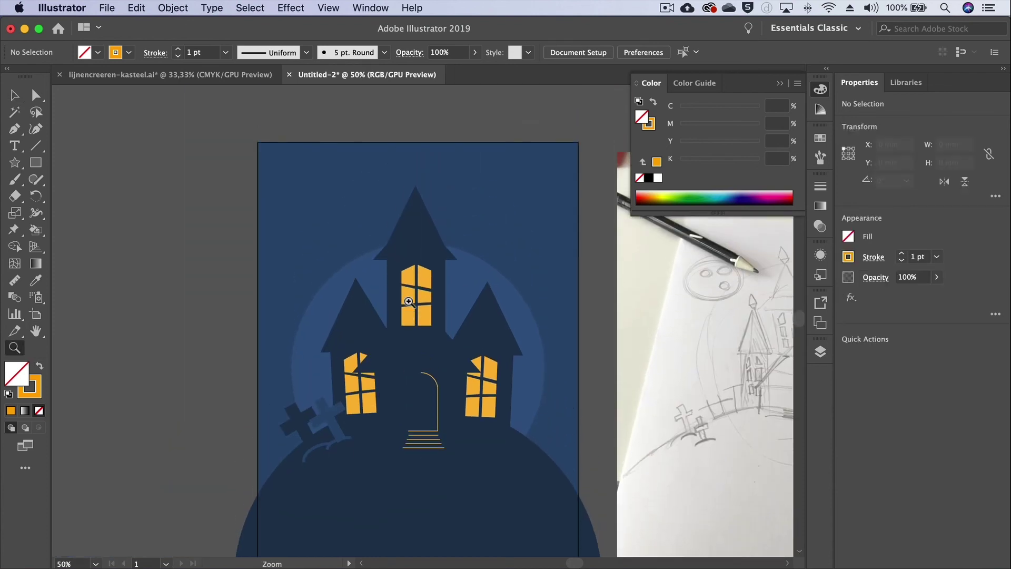